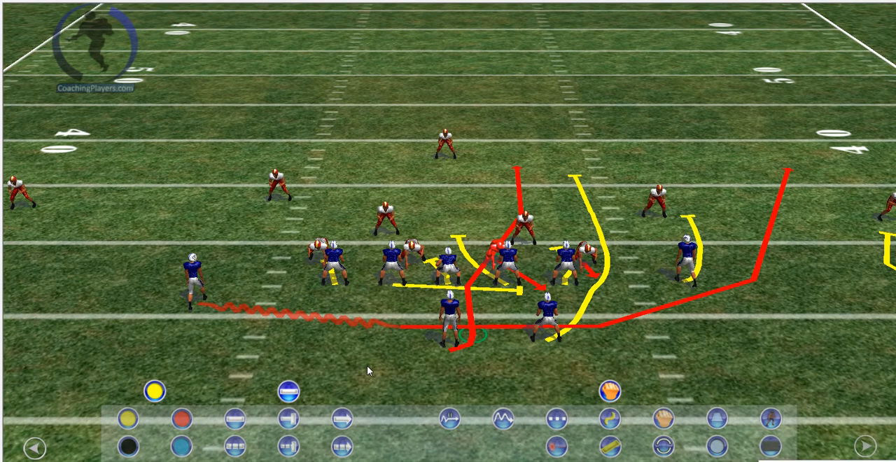
Move the camera down to a low view behind the offense, framing the quarterback and line with the stadium in the background
click(34, 447)
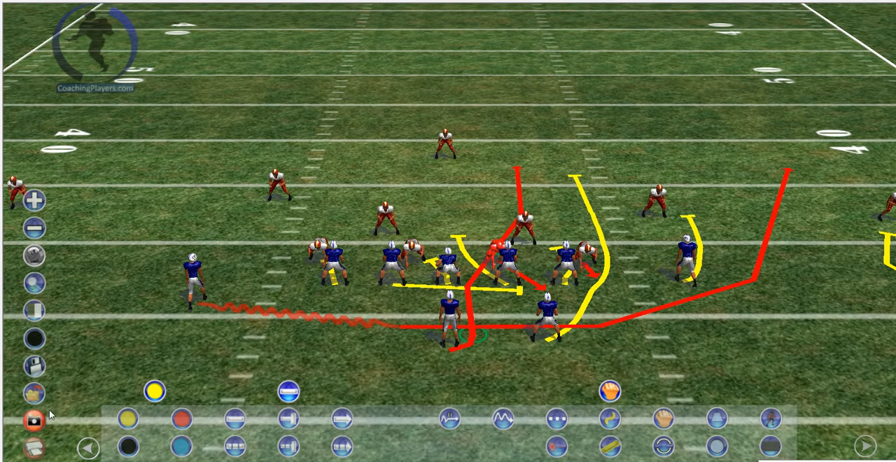
click(36, 283)
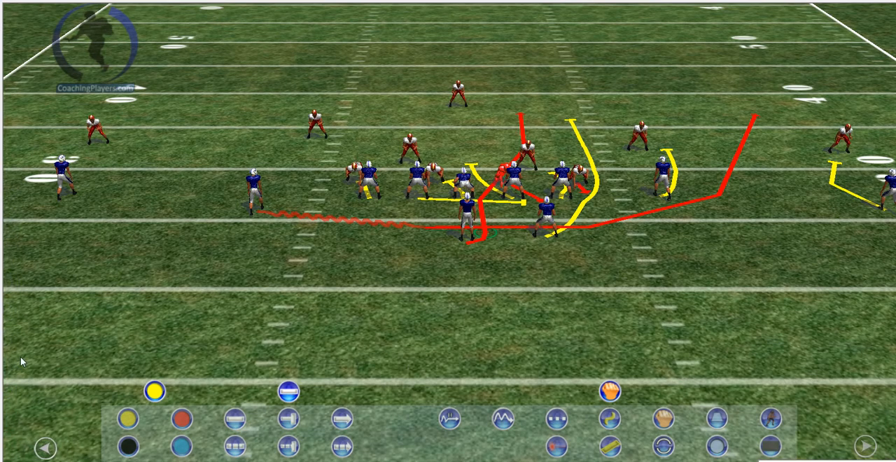
mouse_move(8, 338)
click(34, 201)
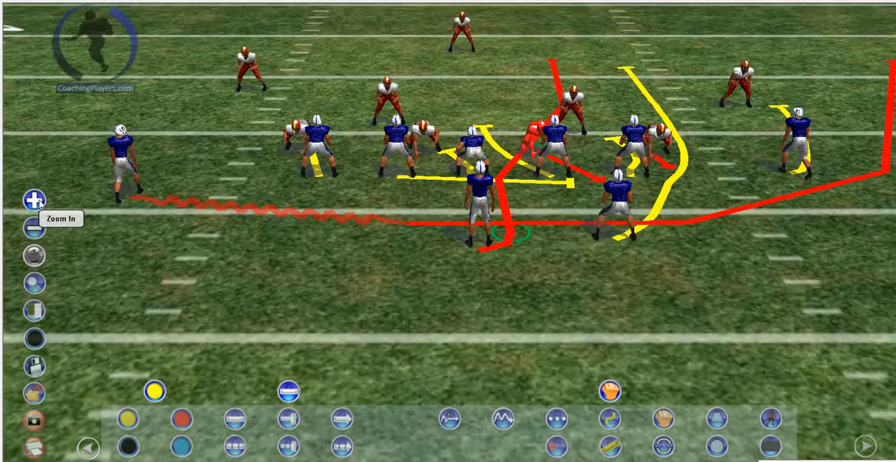
scroll(40, 204, down, 5)
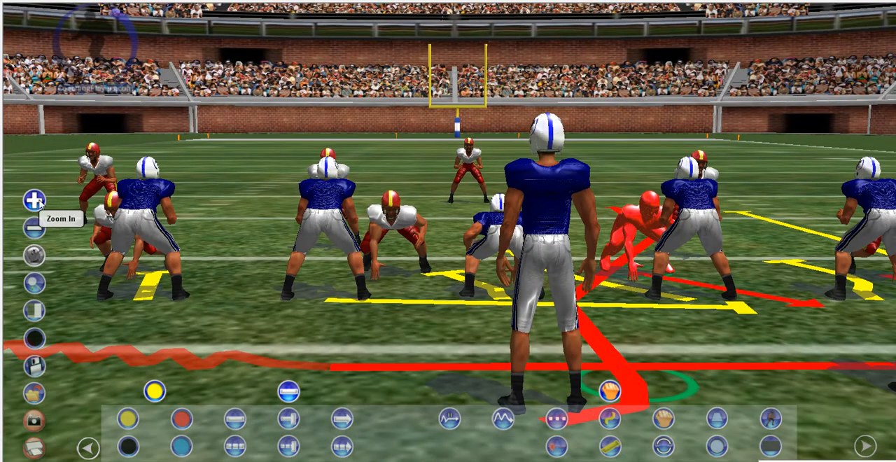
scroll(40, 204, down, 2)
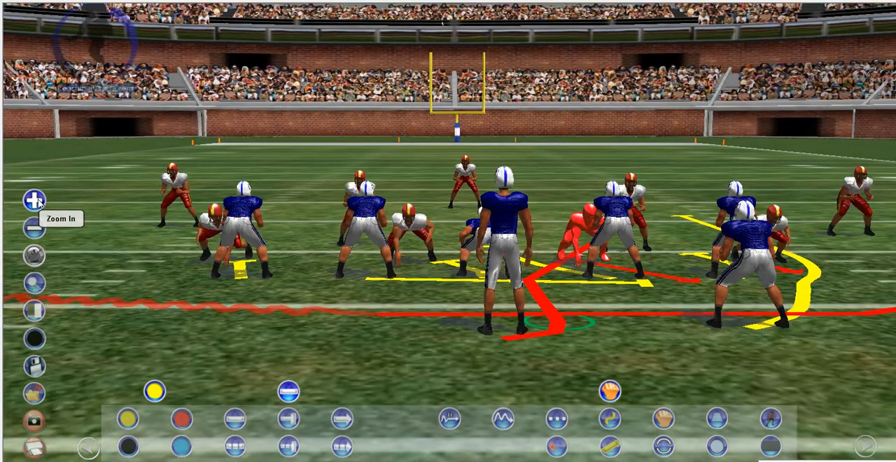
scroll(40, 204, down, 1)
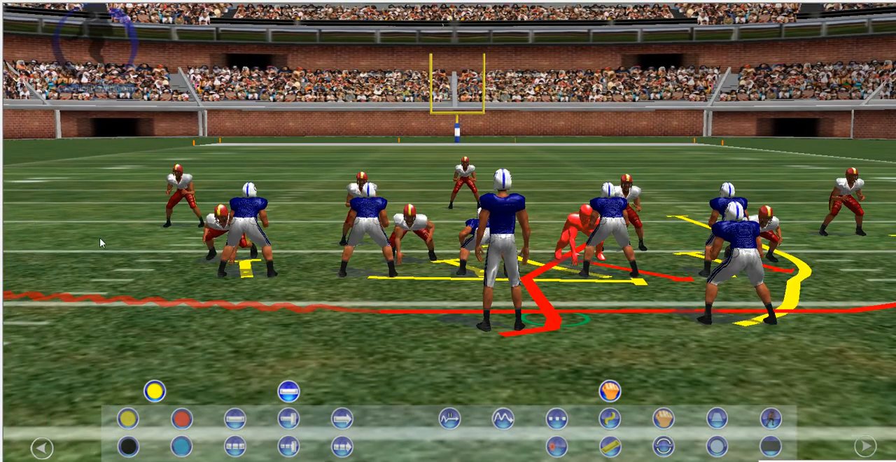
scroll(99, 238, down, 1)
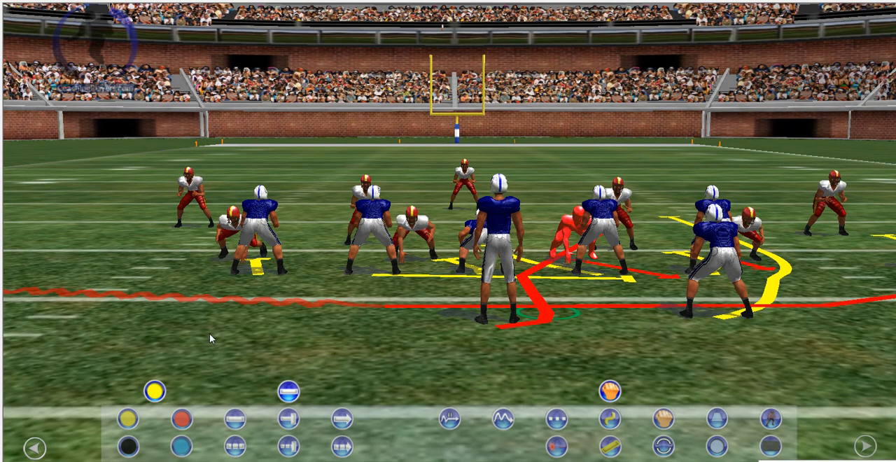
Take a screenshot of the low behind-the-offense view and save it as A in the 3D Playbook folder
mouse_move(38, 422)
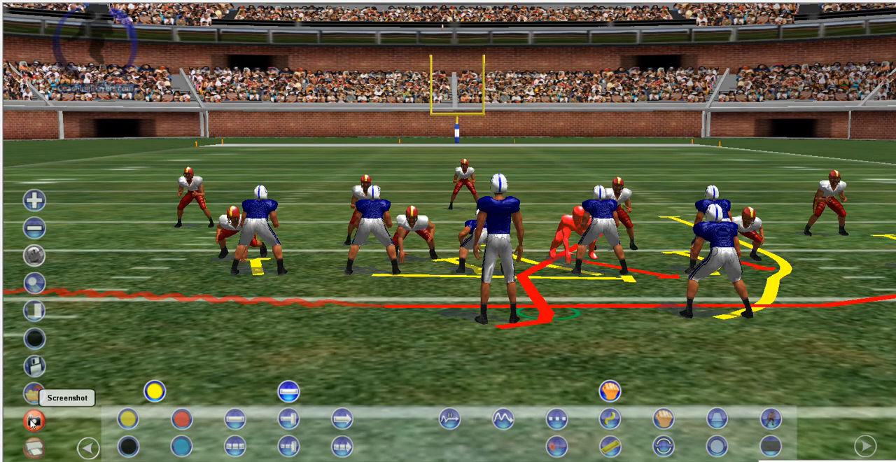
click(32, 421)
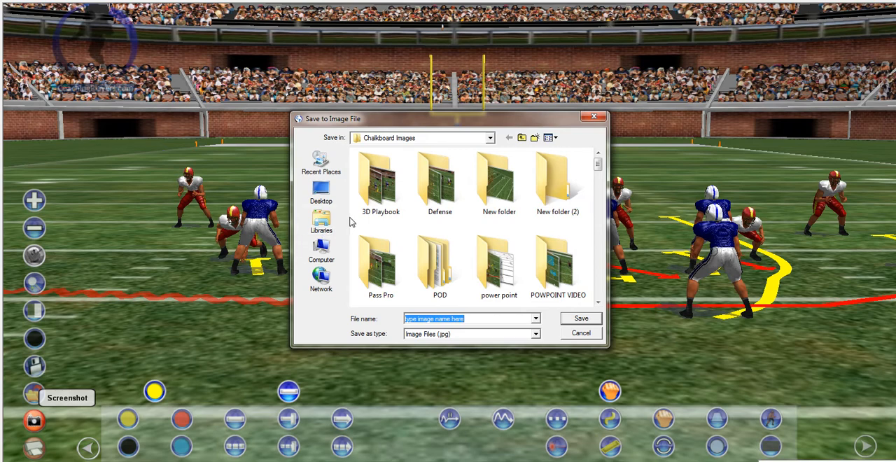
double_click(376, 198)
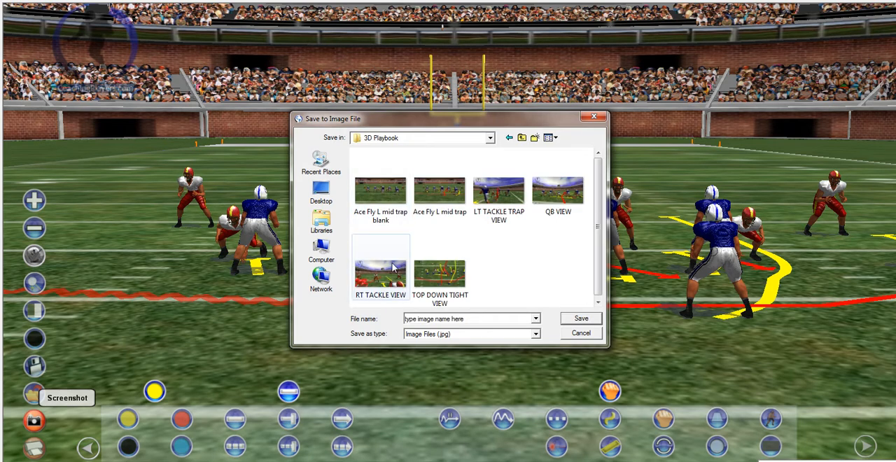
click(469, 318)
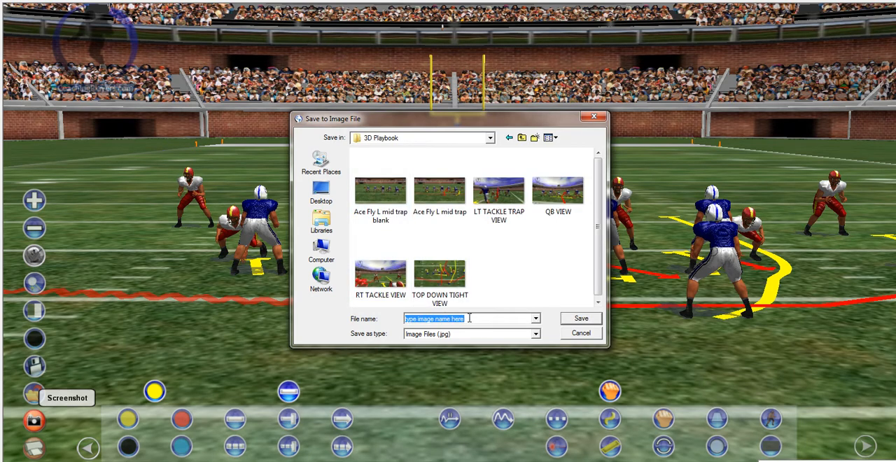
text(A)
click(578, 334)
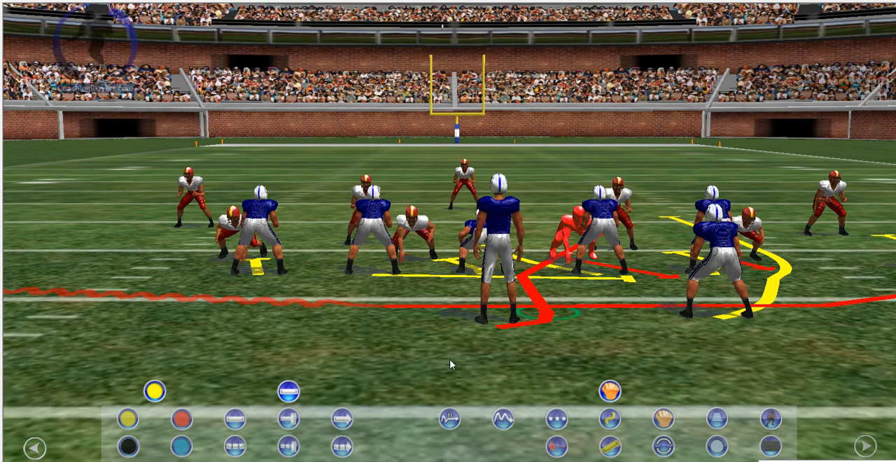
Raise the camera and zoom out to a wide, elevated view of the whole formation
mouse_move(49, 364)
click(39, 231)
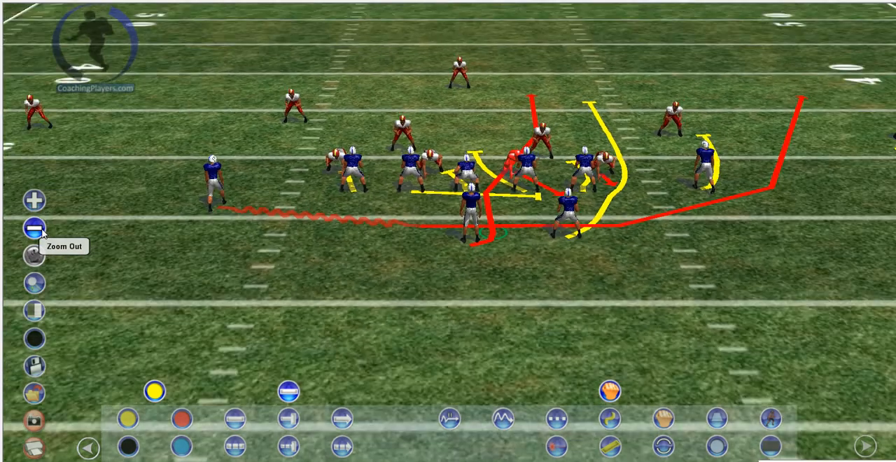
click(35, 229)
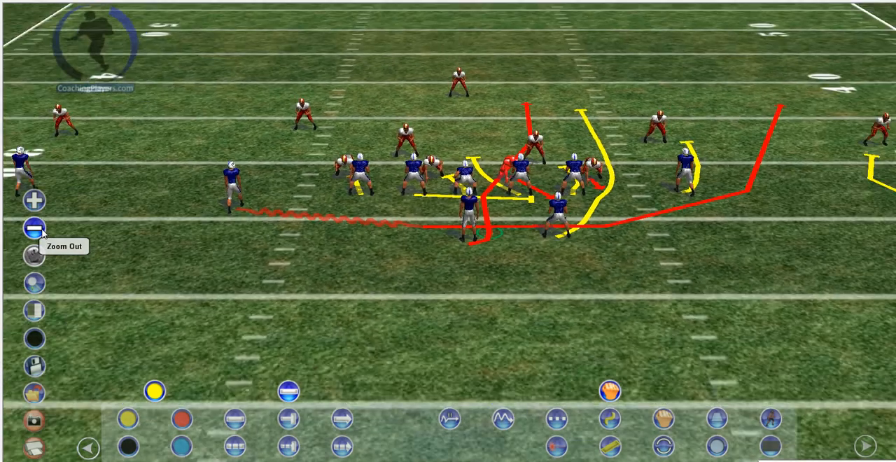
drag(448, 298, 449, 338)
scroll(455, 344, up, 4)
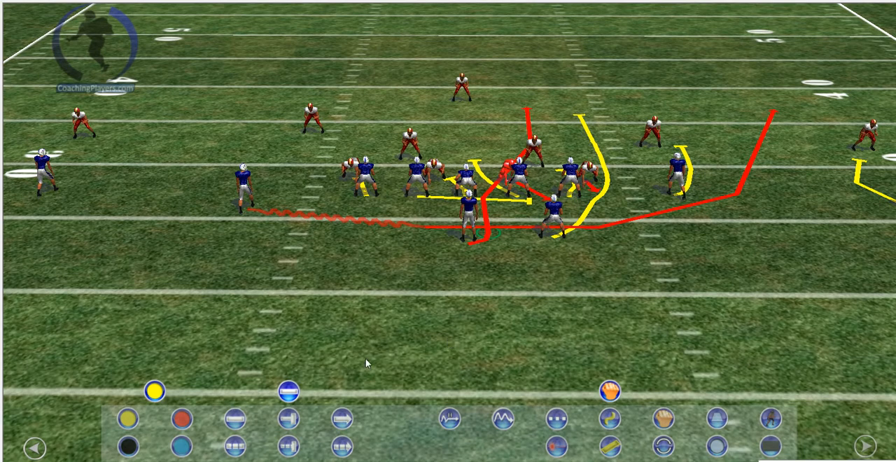
Move the camera so the elevated view is centred on the quarterback
click(35, 446)
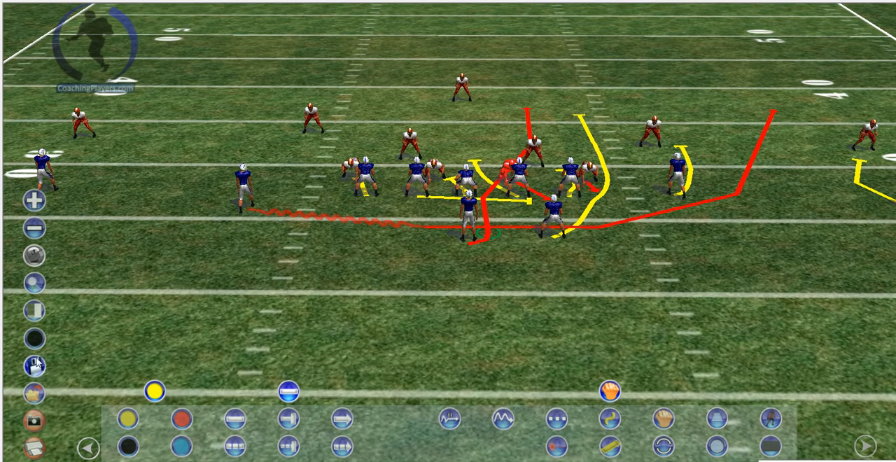
click(35, 282)
click(467, 241)
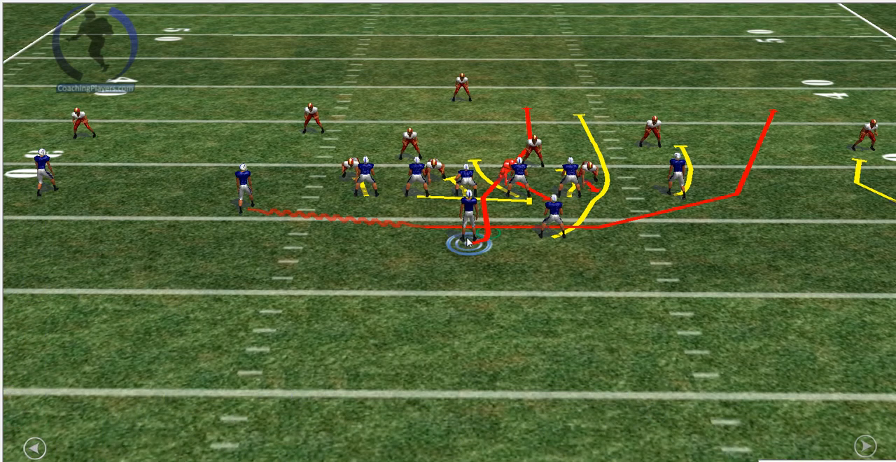
drag(467, 241, 411, 314)
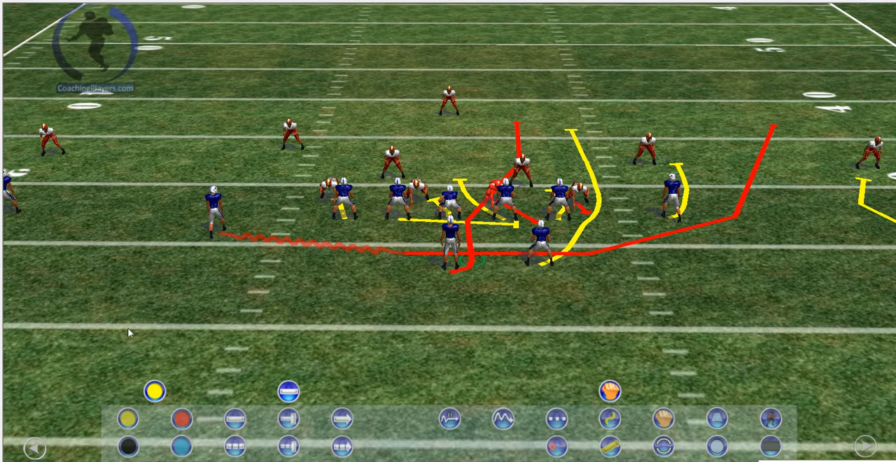
Enter the quarterback's in-helmet view and save a screenshot of it as B in the 3D Playbook folder
mouse_move(42, 345)
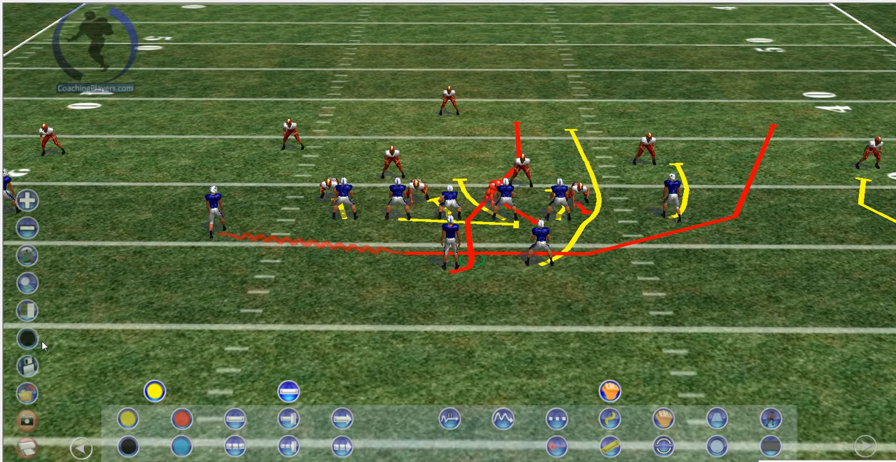
click(33, 256)
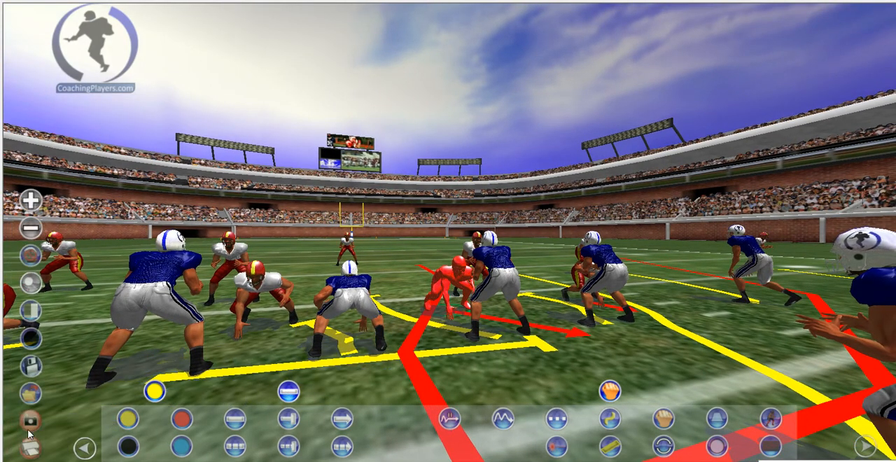
click(31, 421)
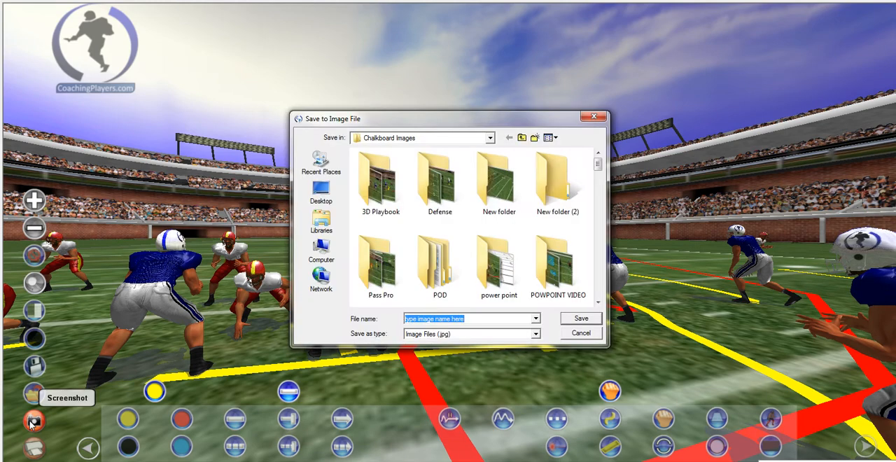
double_click(371, 188)
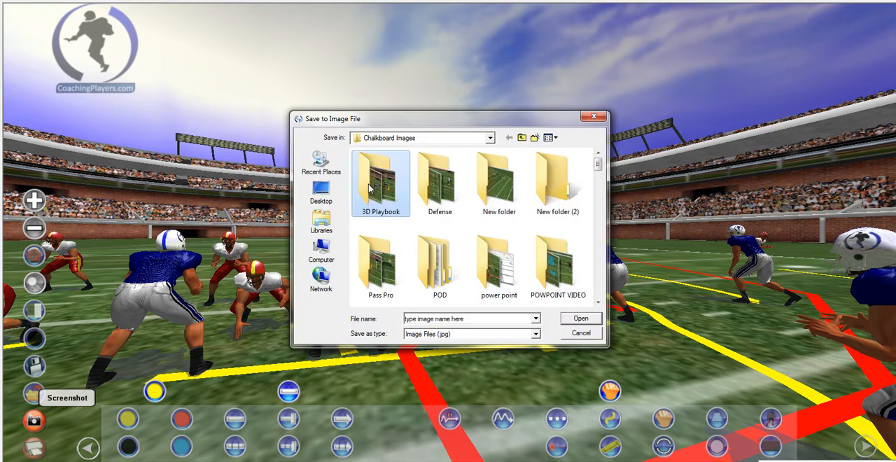
click(468, 319)
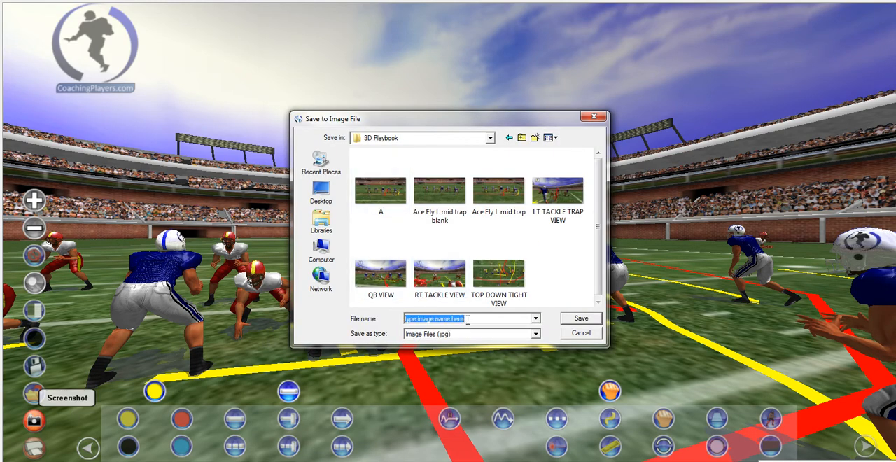
text(B)
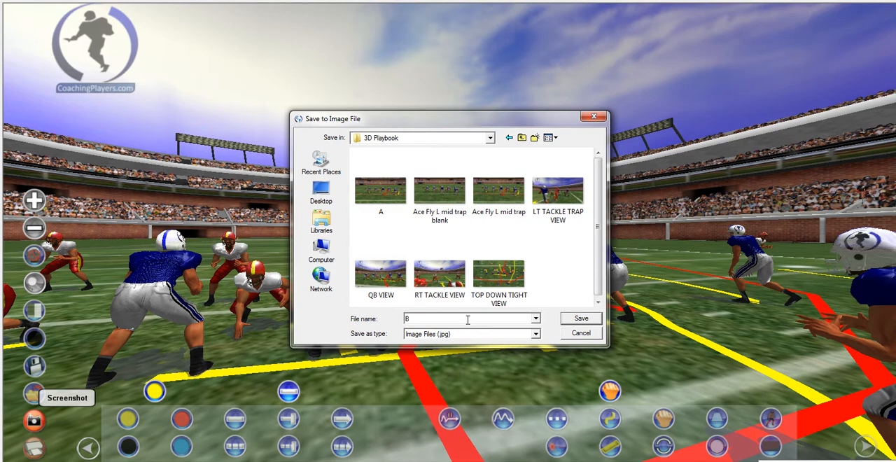
click(573, 318)
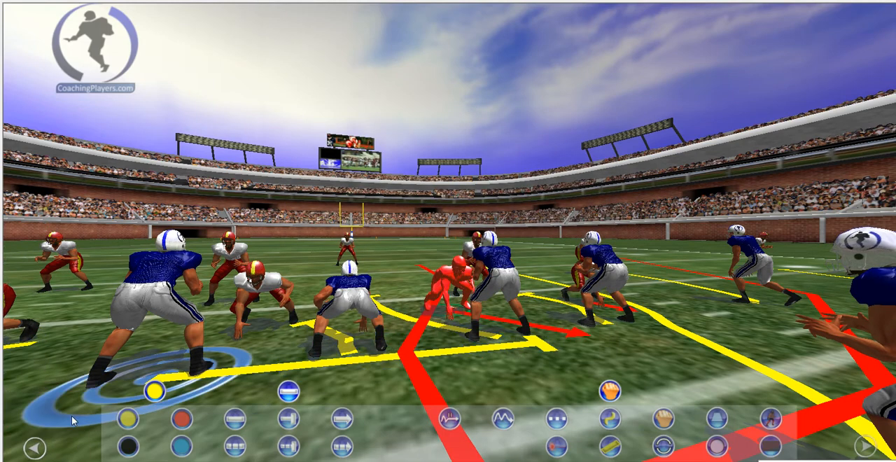
Leave the in-helmet view and zoom the camera out until both sidelines and all players are in frame
mouse_move(66, 374)
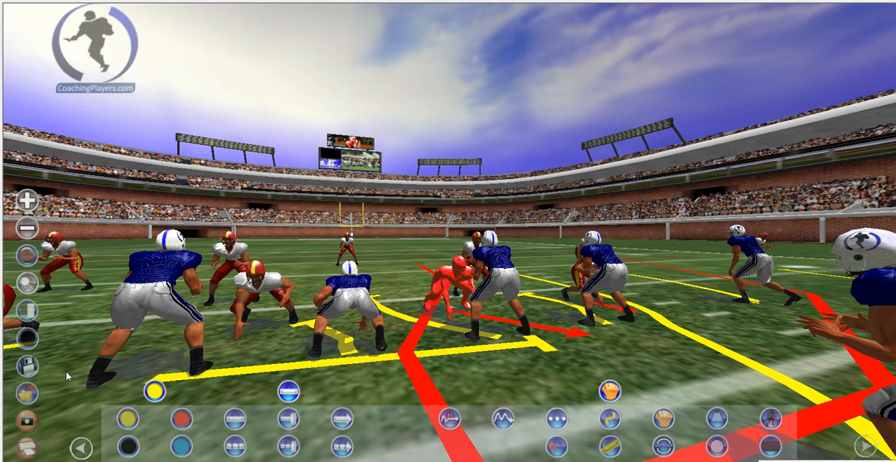
click(34, 256)
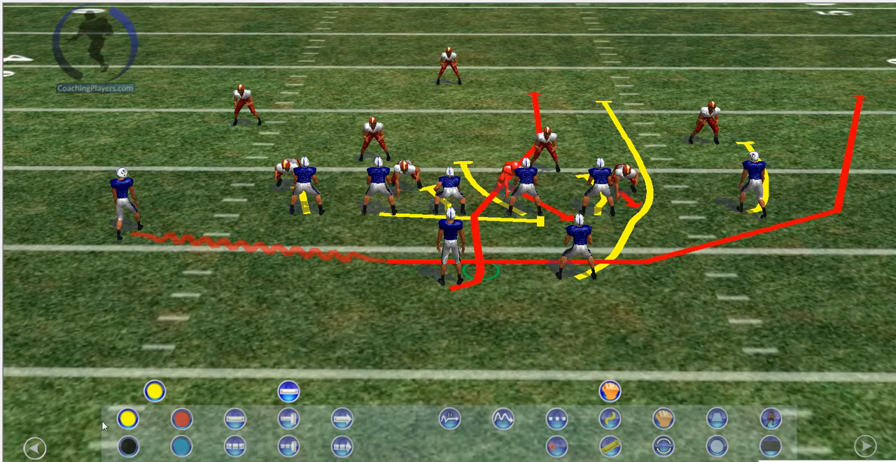
mouse_move(32, 329)
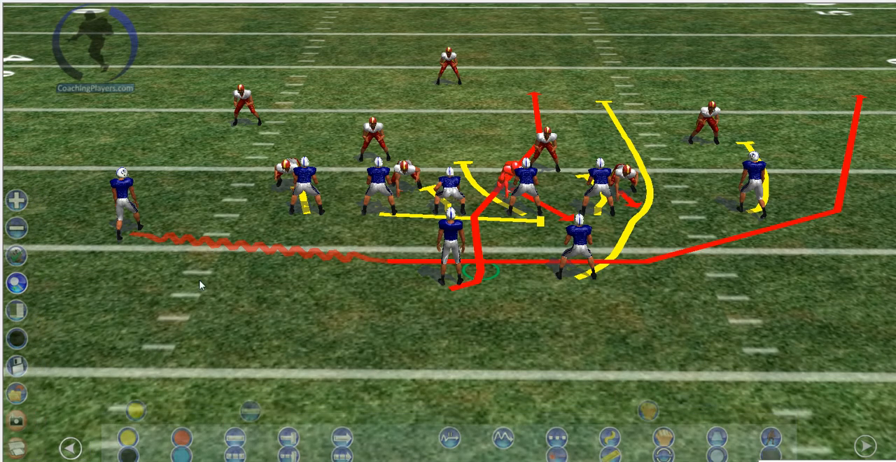
drag(439, 223, 440, 301)
mouse_move(7, 381)
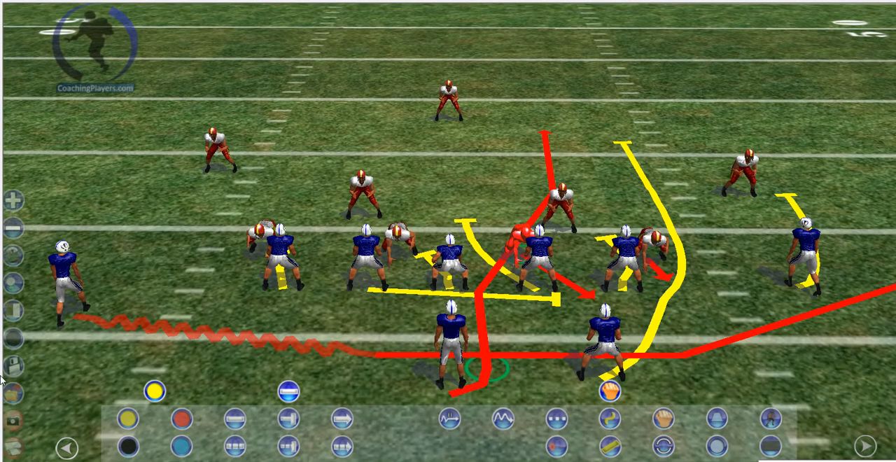
click(35, 227)
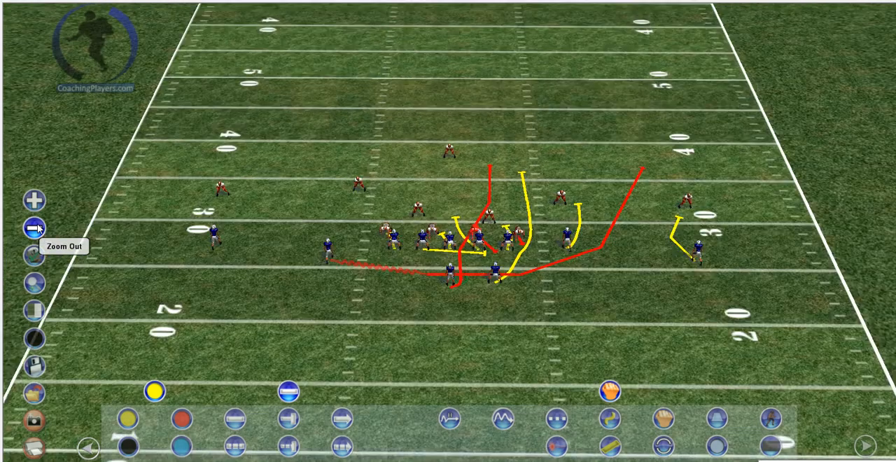
Set the camera to a tight top-down view over the offensive line and backfield
scroll(263, 334, up, 5)
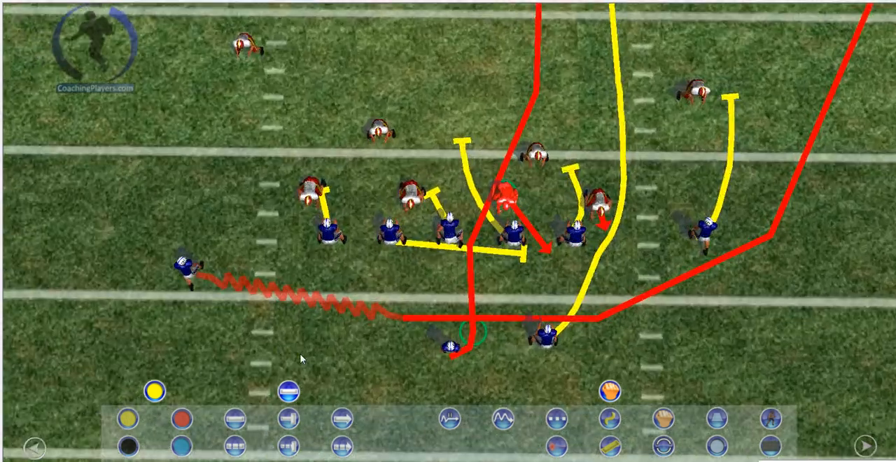
scroll(316, 357, up, 3)
scroll(315, 357, up, 1)
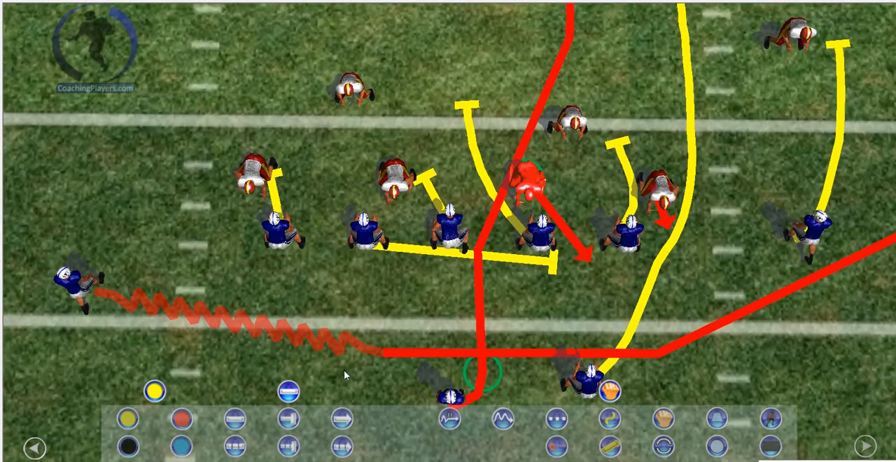
drag(351, 369, 452, 374)
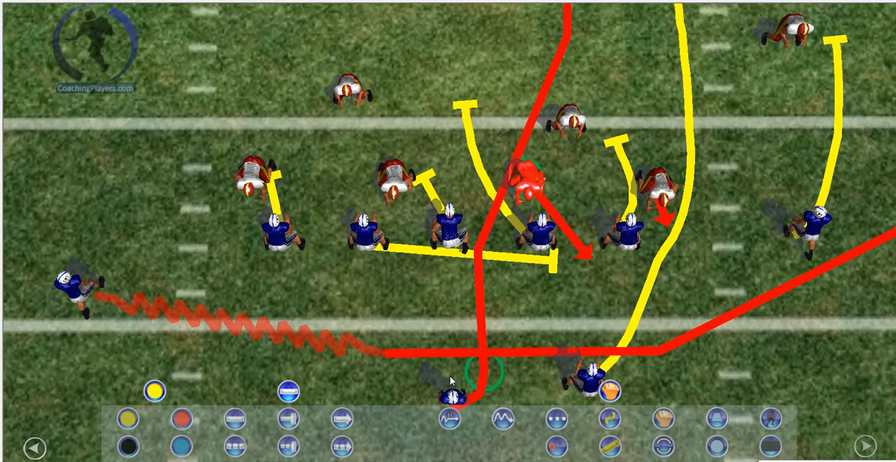
scroll(452, 382, down, 1)
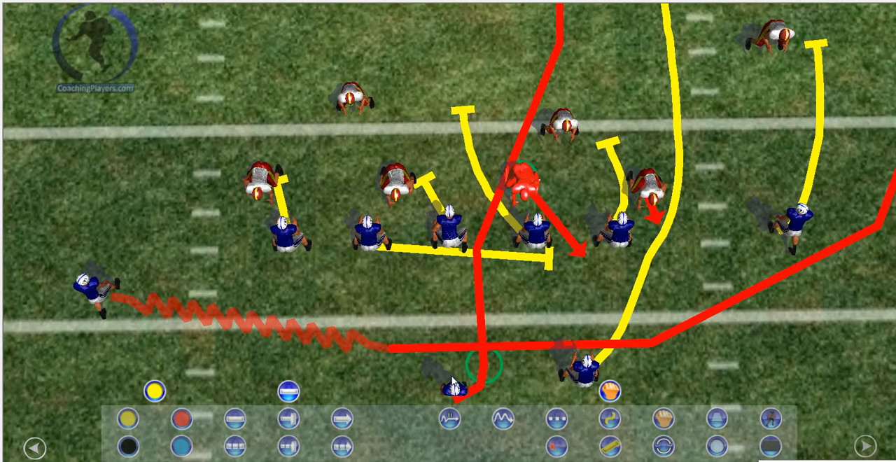
click(452, 381)
Save a screenshot of the tight top-down view as C in the 3D Playbook folder, and zoom the camera out slightly
click(35, 419)
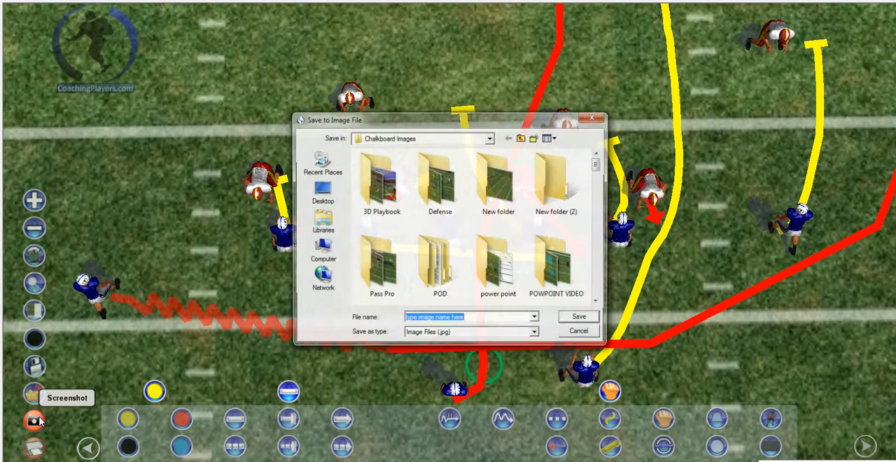
double_click(387, 206)
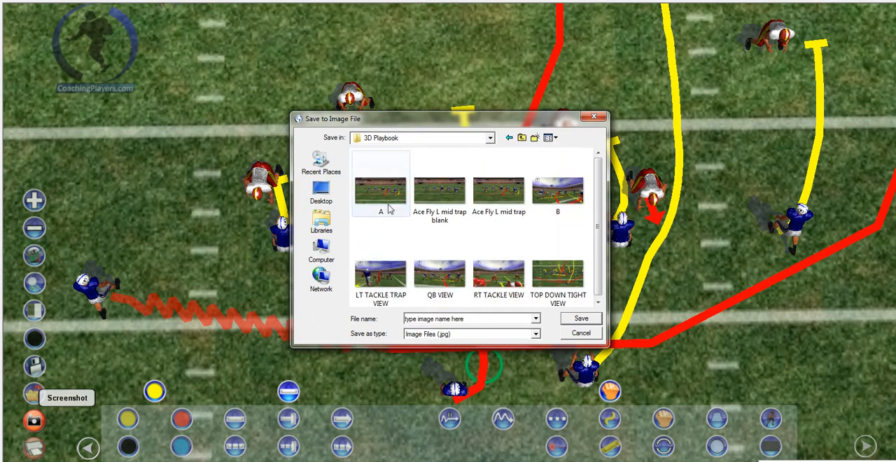
click(474, 317)
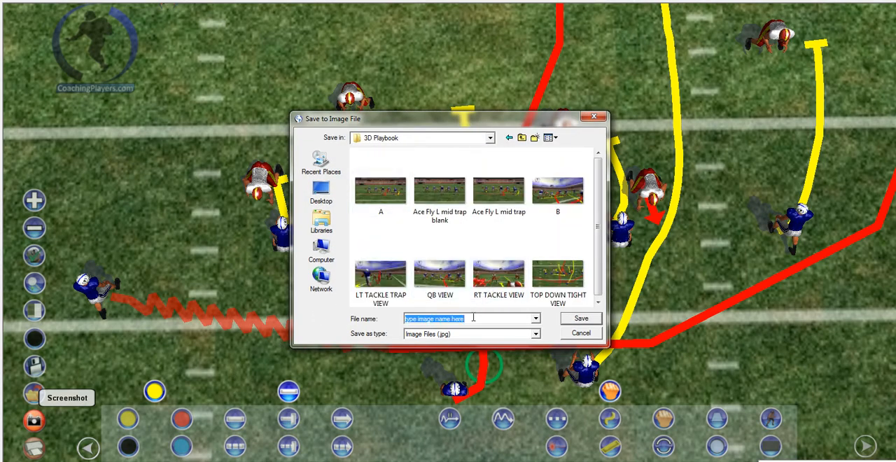
text(E)
click(580, 318)
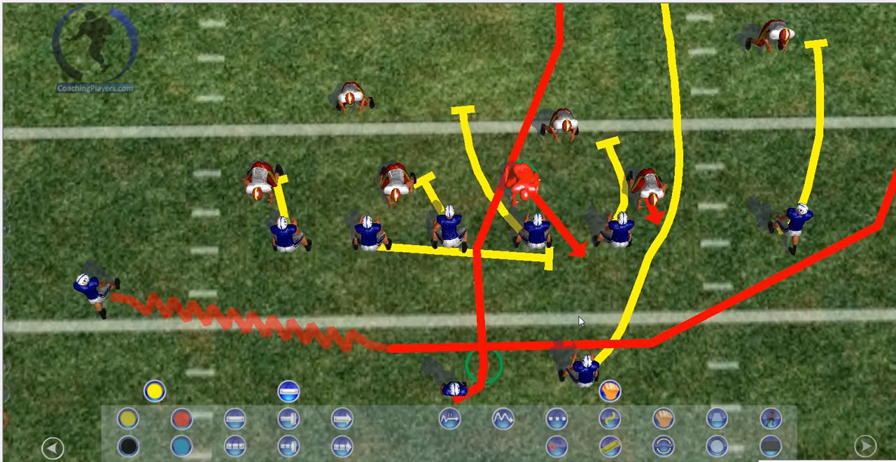
scroll(516, 304, down, 3)
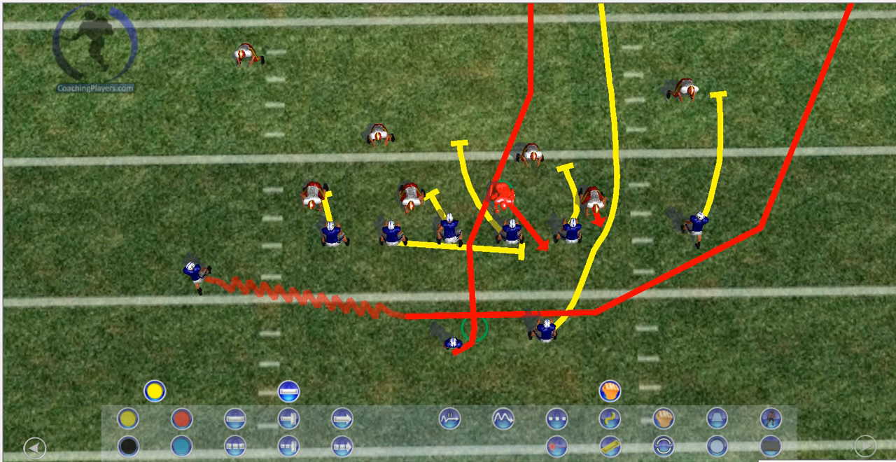
Switch to the open PowerPoint presentation and replace its only slide with a new Blank-layout slide, working in a maximized window
click(331, 461)
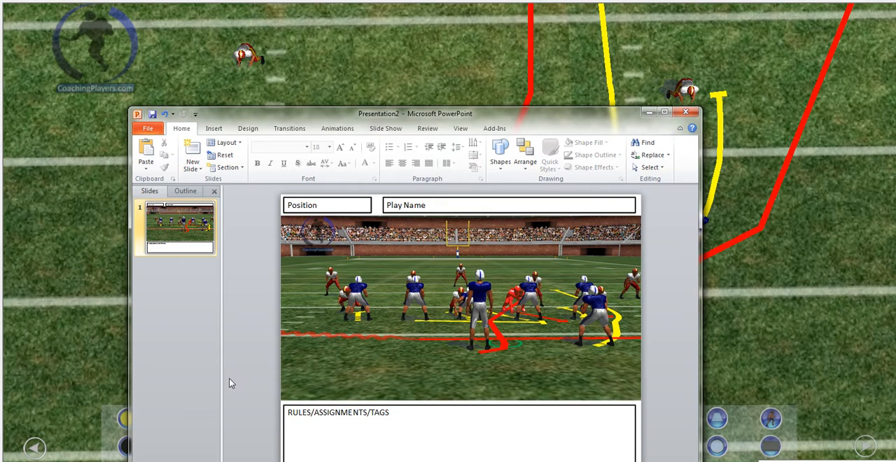
click(185, 233)
right_click(186, 237)
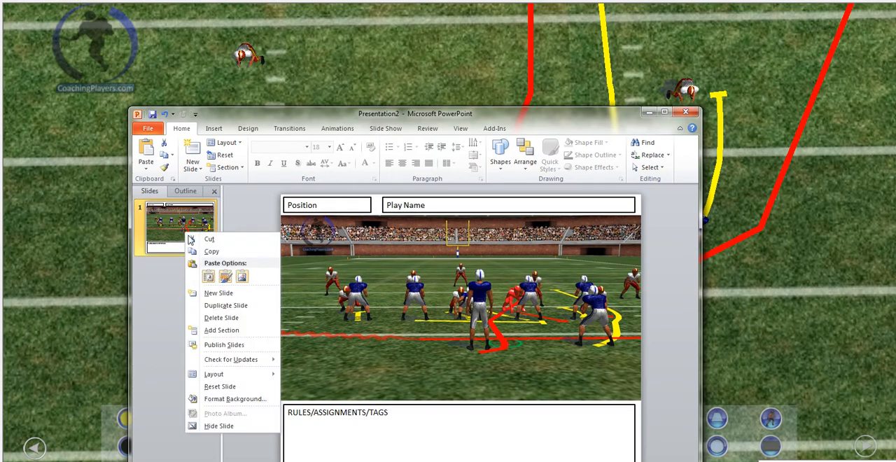
click(213, 319)
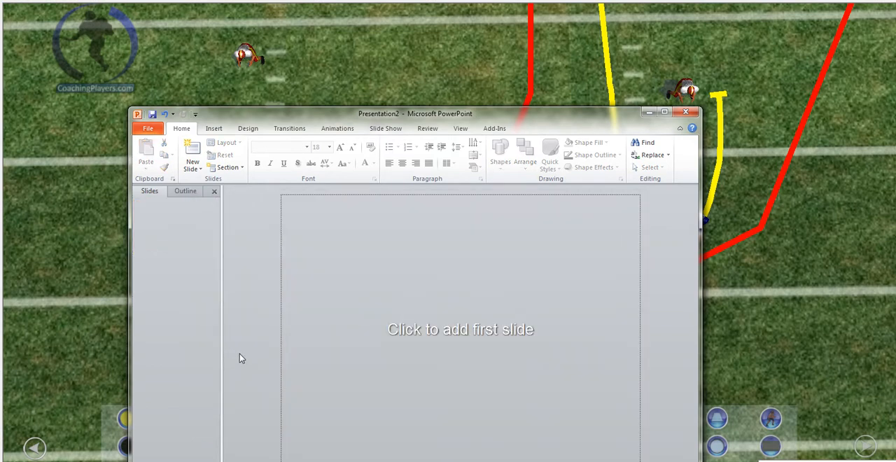
click(193, 168)
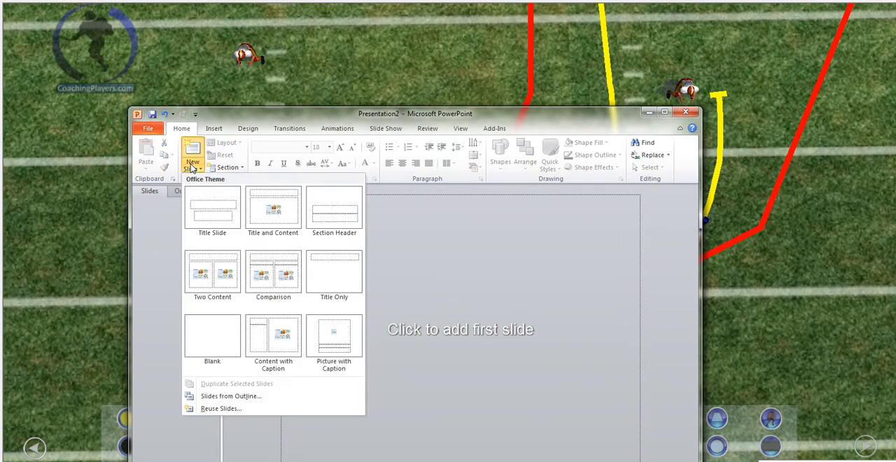
click(203, 338)
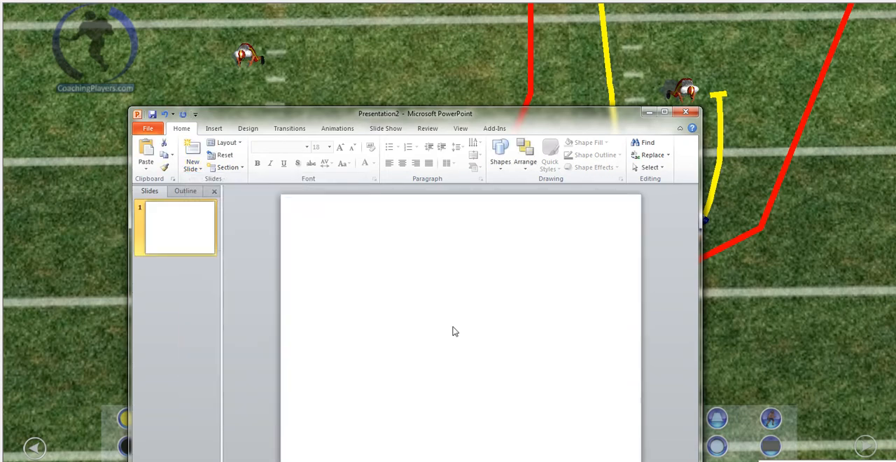
click(664, 113)
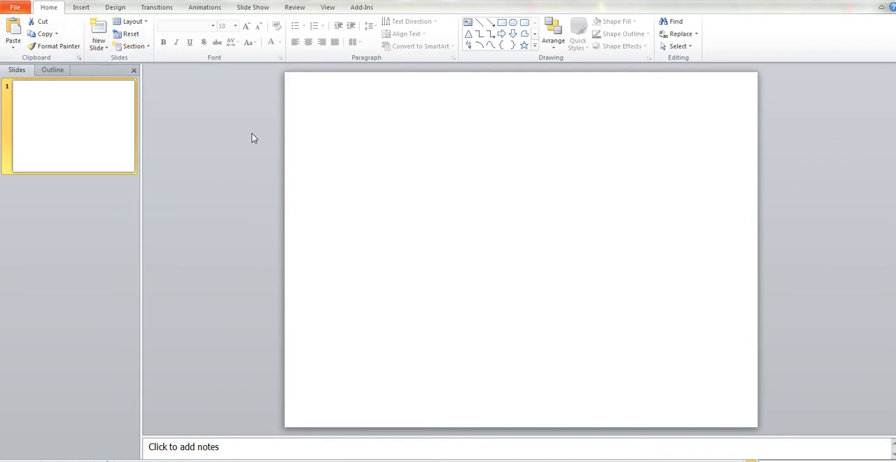
Insert picture A from the 3D Playbook folder and move it up, leaving a narrow strip above it
click(81, 7)
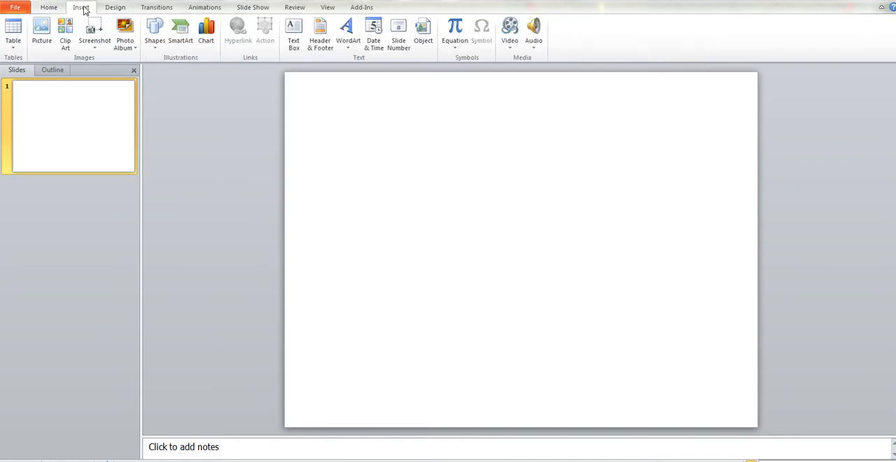
click(43, 31)
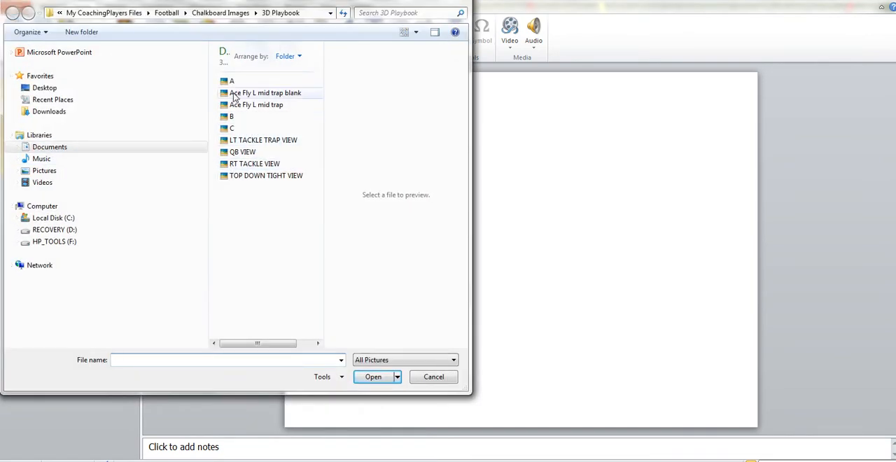
double_click(234, 83)
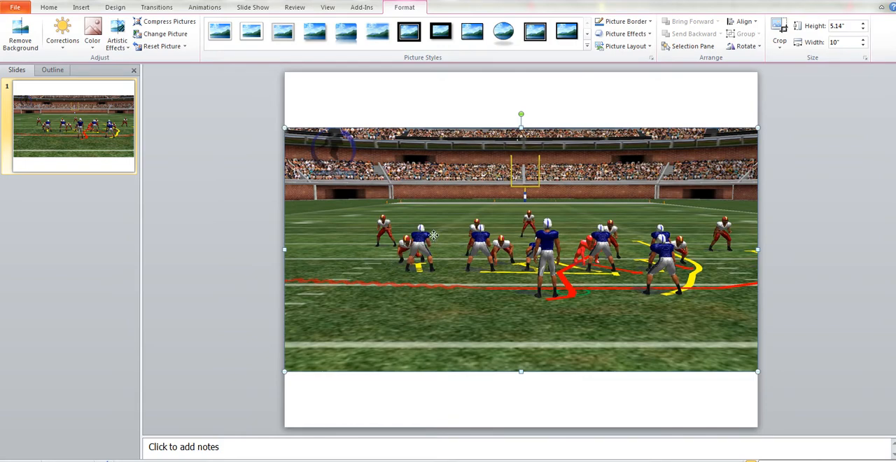
drag(434, 238, 434, 203)
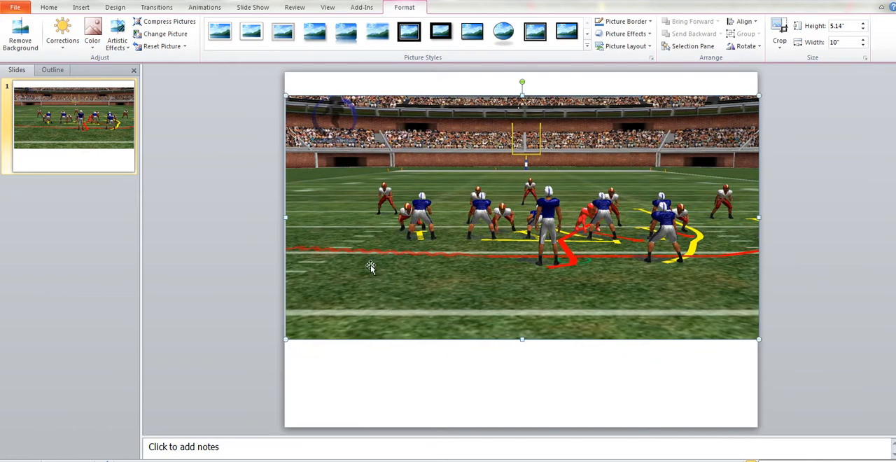
Draw a text box about 1.83" wide above the picture's left end, styled with Colored Outline - Black, Dark 1
click(81, 8)
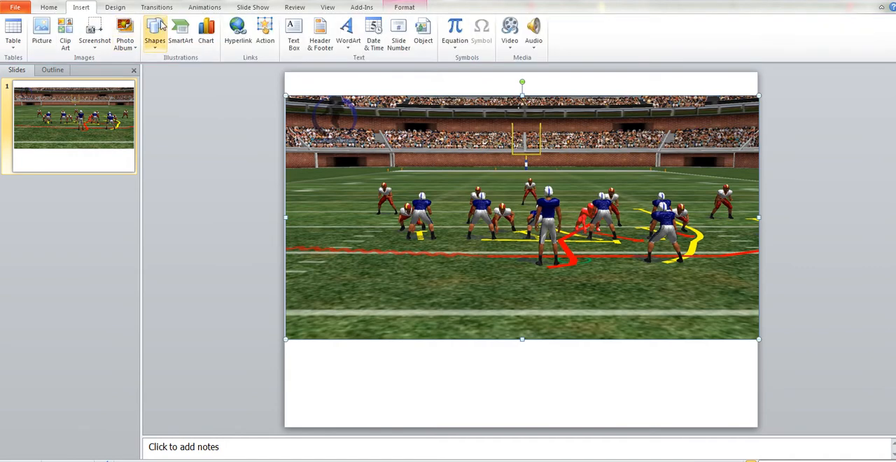
click(294, 35)
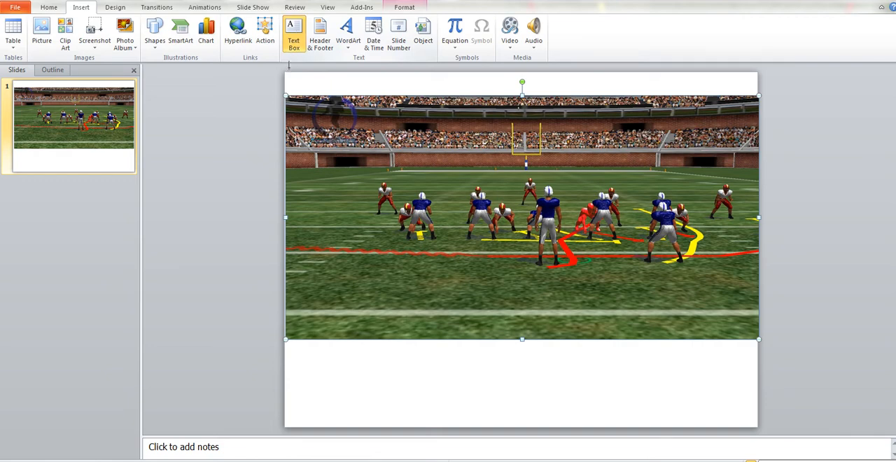
drag(286, 75, 379, 91)
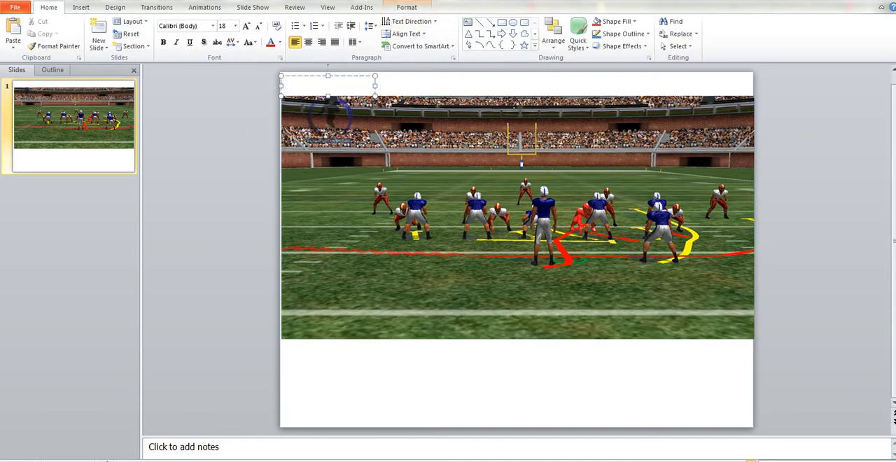
click(407, 7)
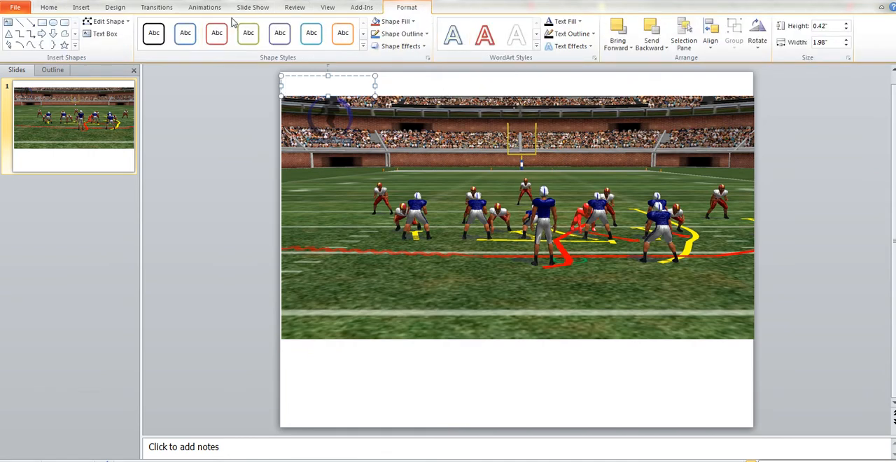
click(160, 40)
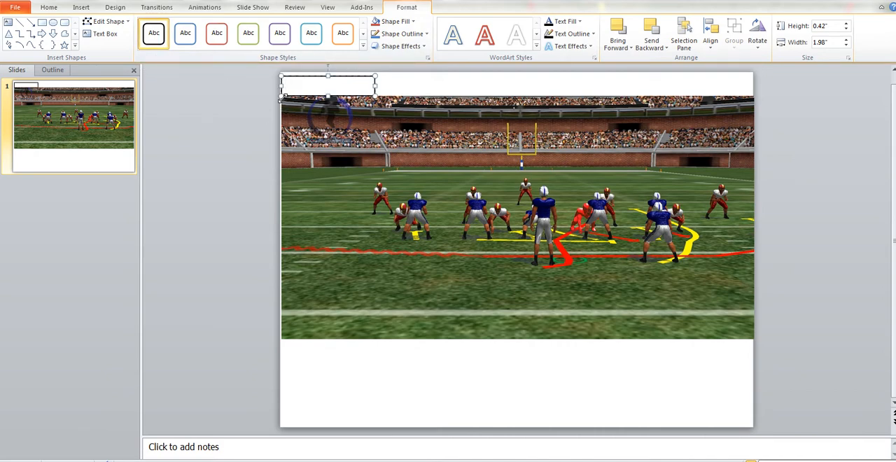
drag(281, 99, 287, 91)
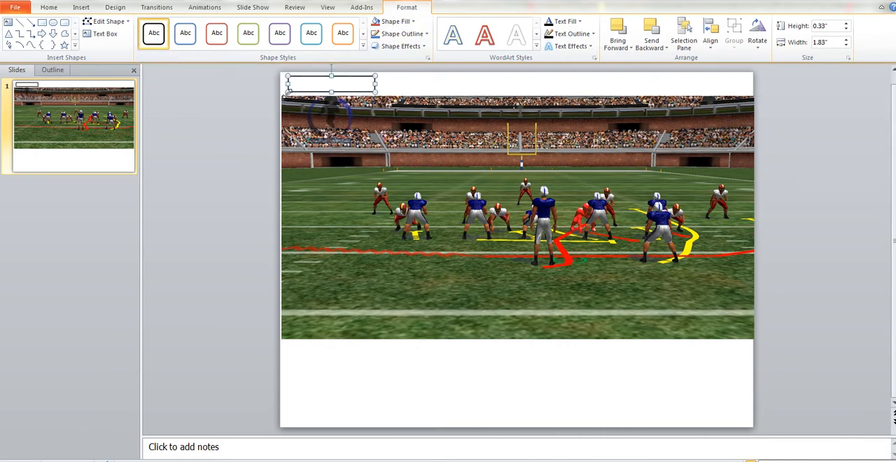
Enter the text Position in the outlined box above the picture
click(240, 124)
click(294, 85)
text(Pos)
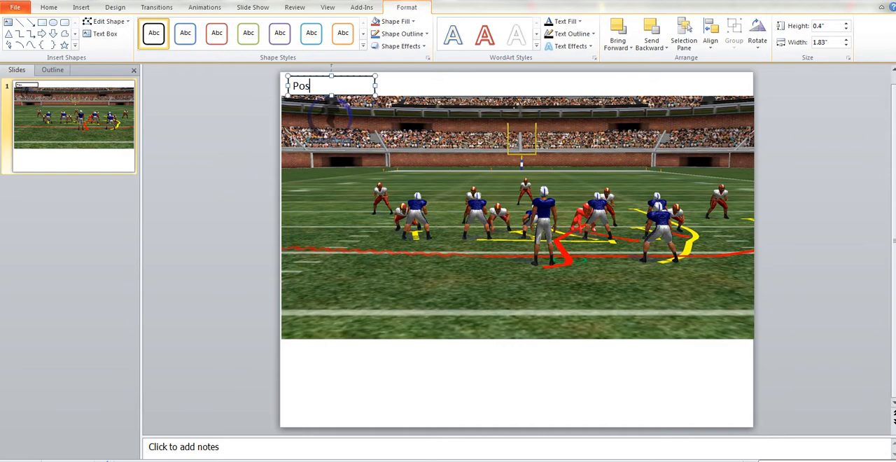
text(ition)
click(205, 129)
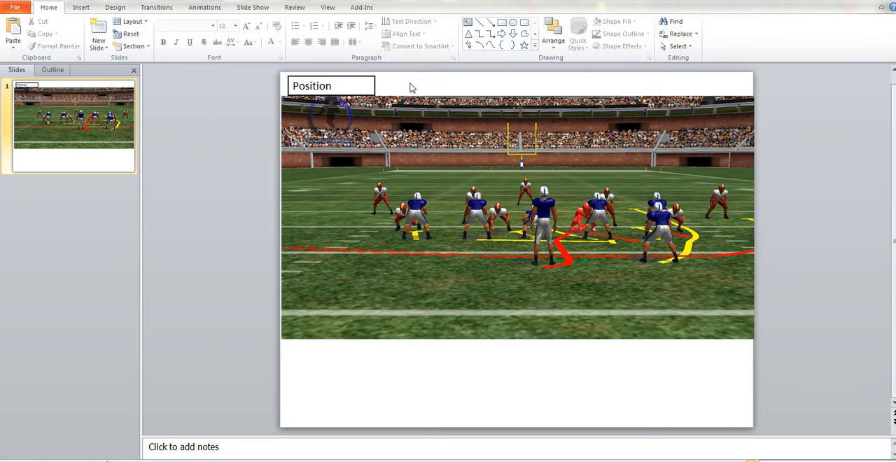
Add a PLAY NAME text box about 7.42" wide beside the Position box, with the same black outline style
click(83, 8)
click(293, 34)
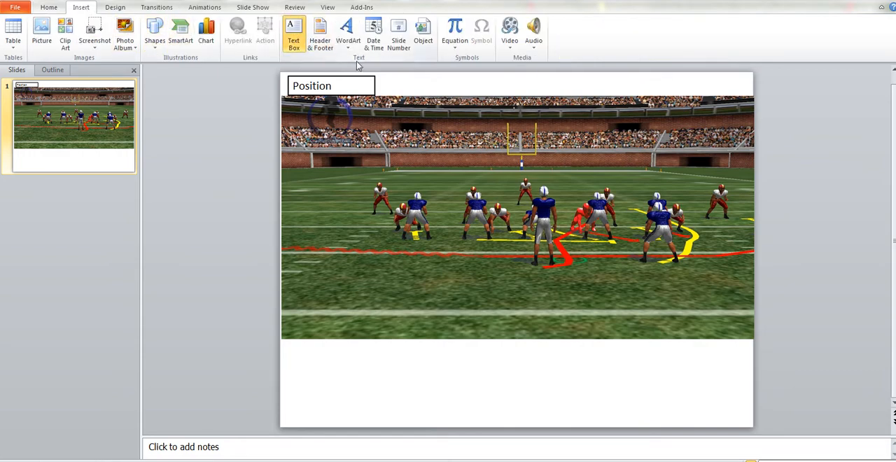
drag(391, 77, 740, 91)
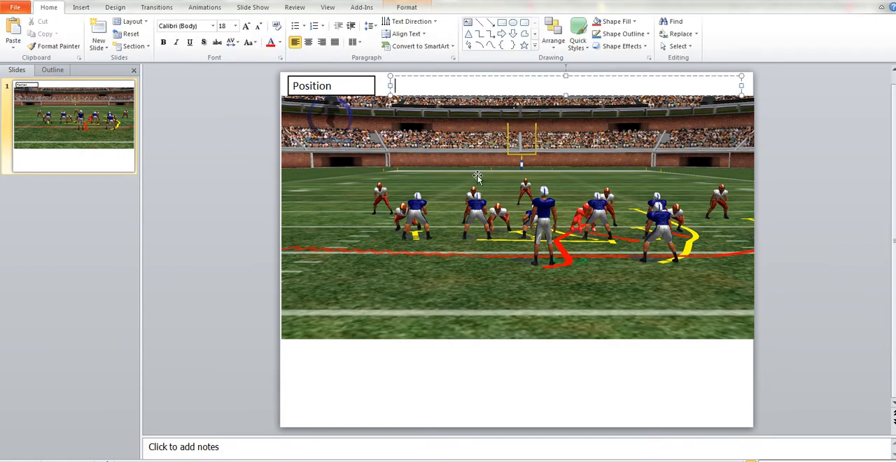
text(PLAY NAME)
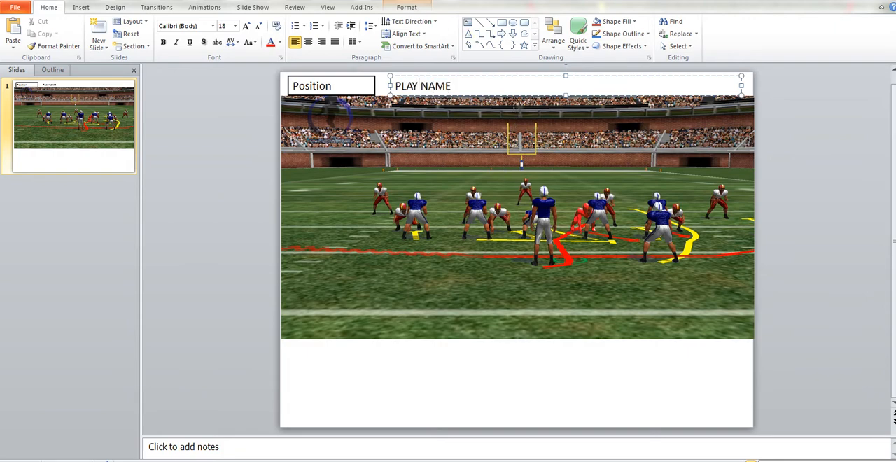
click(407, 7)
click(154, 33)
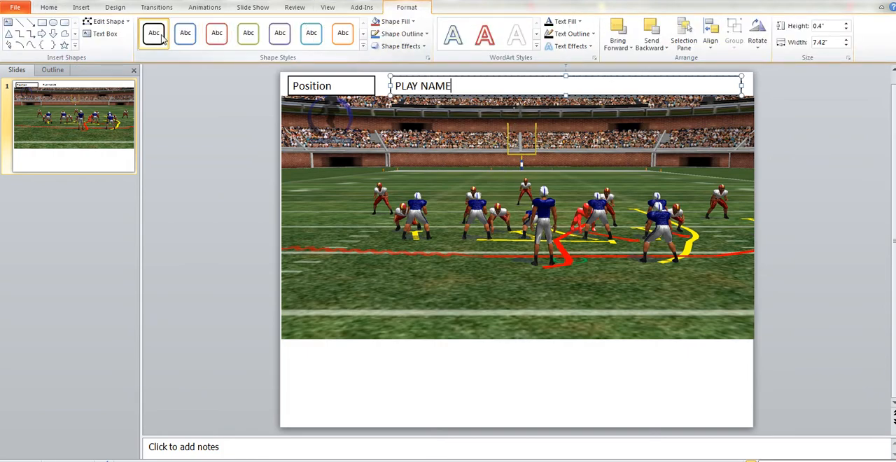
click(238, 241)
Move the play picture down slightly so it clears the Position and PLAY NAME boxes
click(425, 242)
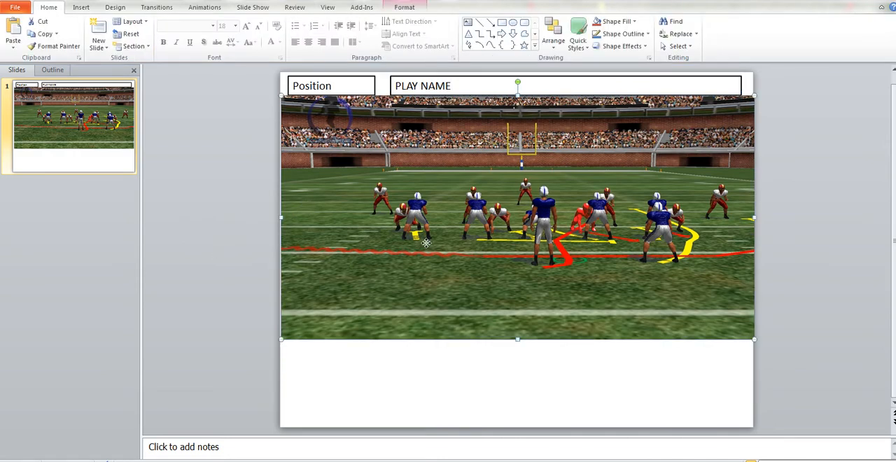
drag(427, 243, 426, 247)
click(247, 224)
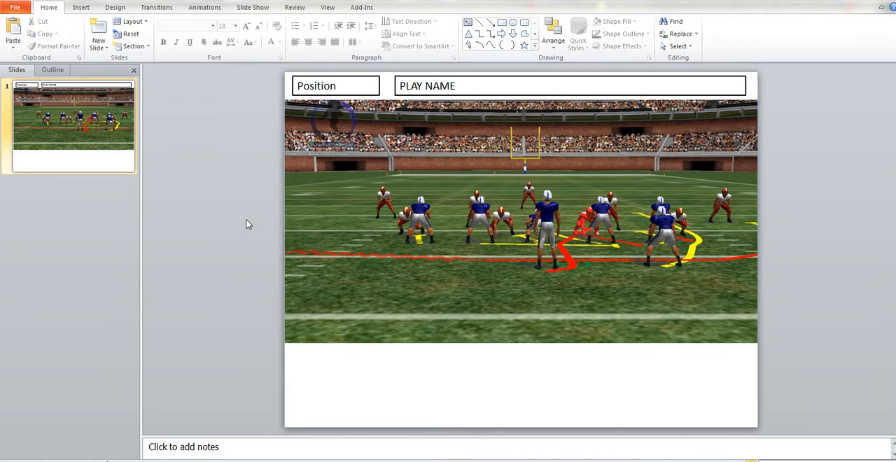
Add a RULES text box about 9.83" wide below the play picture, styled with Colored Outline - Black, Dark 1
click(81, 7)
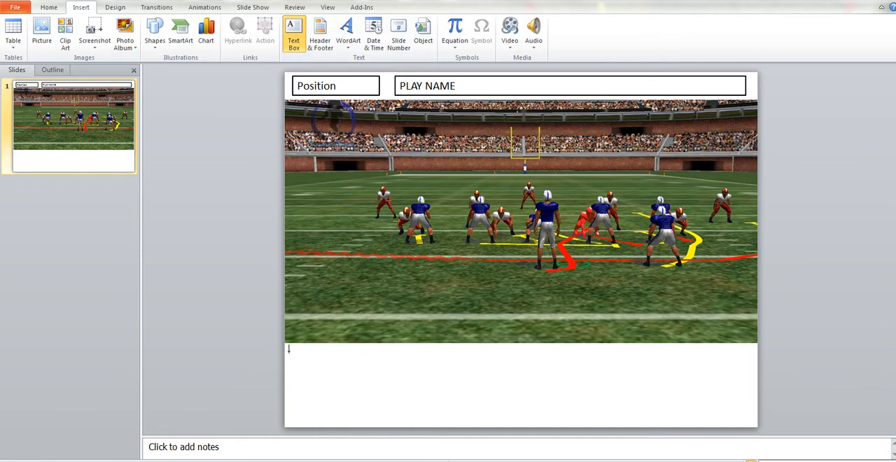
drag(287, 352, 751, 420)
drag(371, 366, 381, 361)
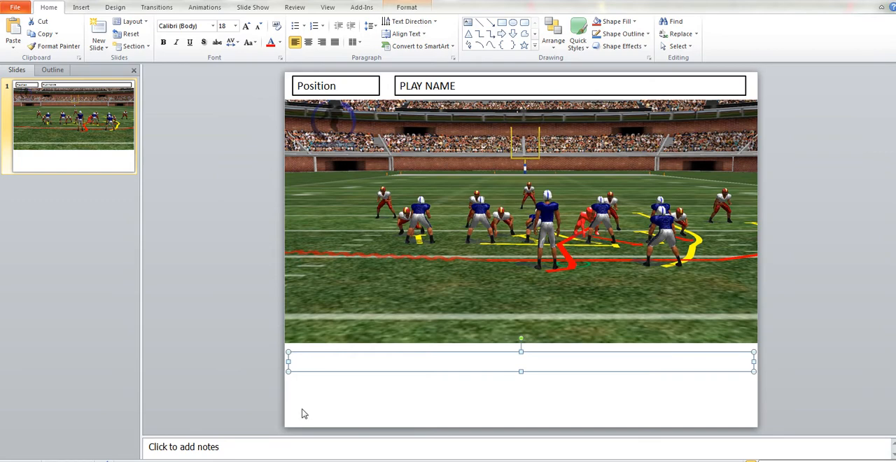
text(RULES)
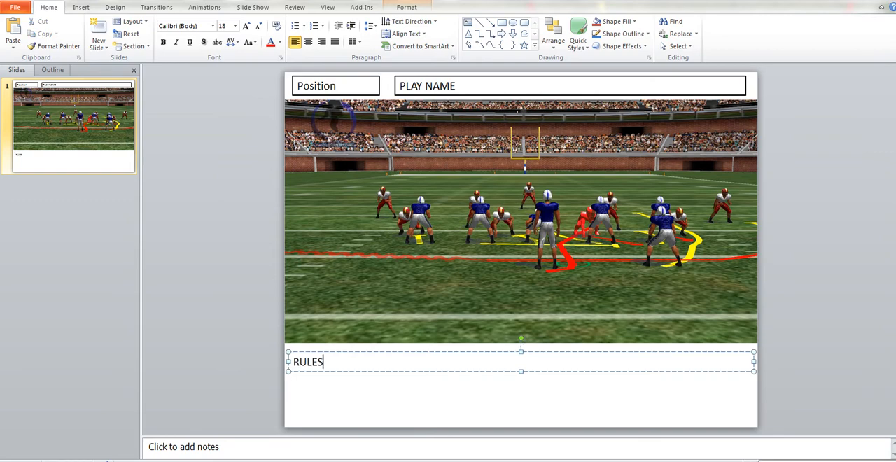
click(407, 7)
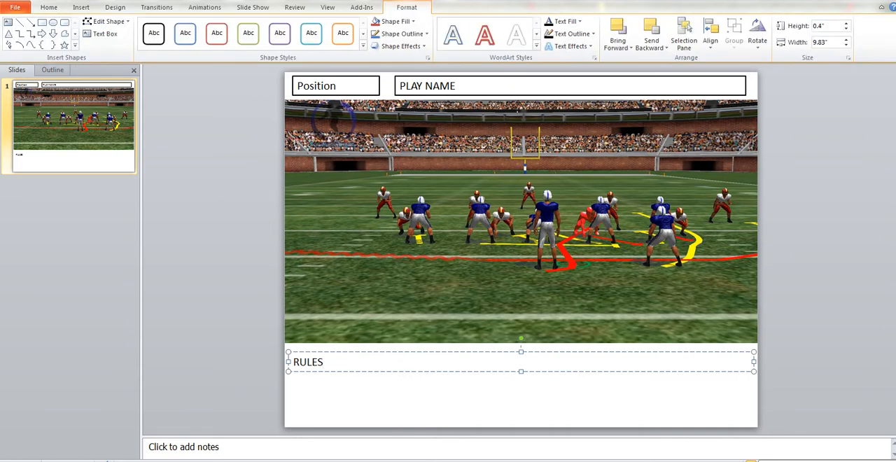
click(158, 34)
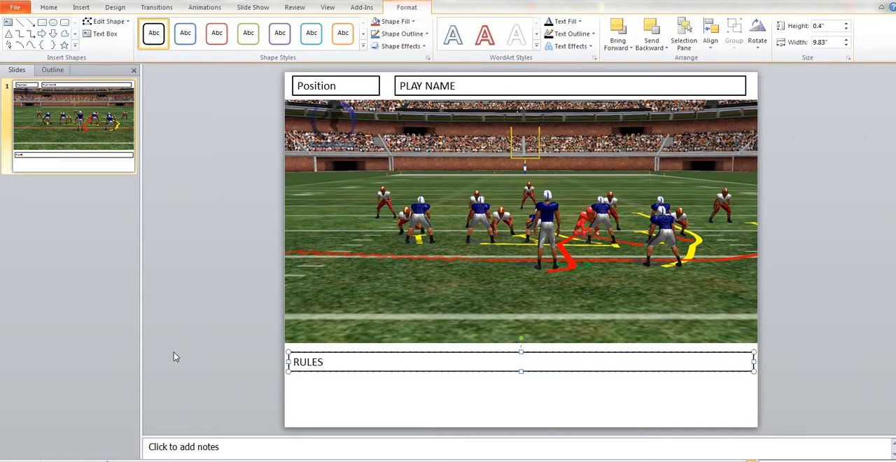
Extend the RULES box to about 1.31" high by adding three blank lines under its heading
key(Return)
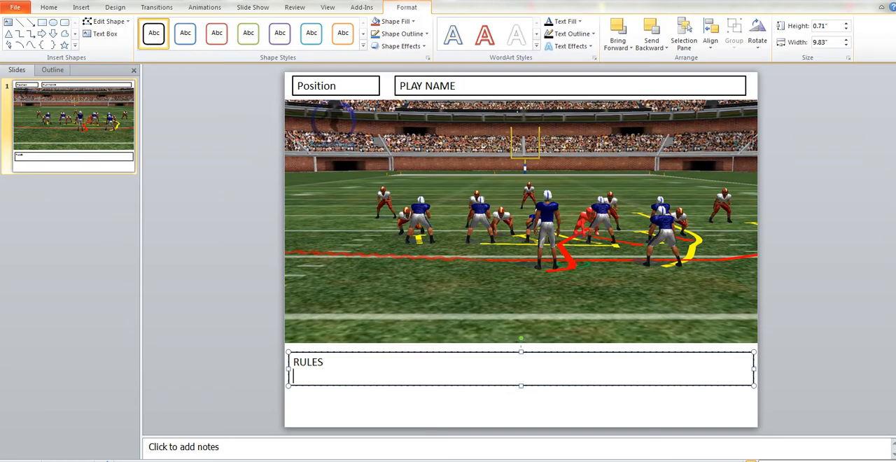
key(Return)
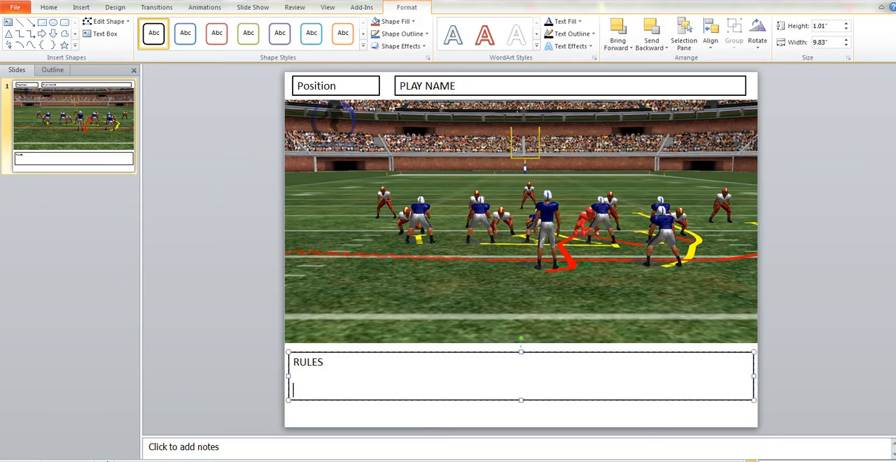
key(Return)
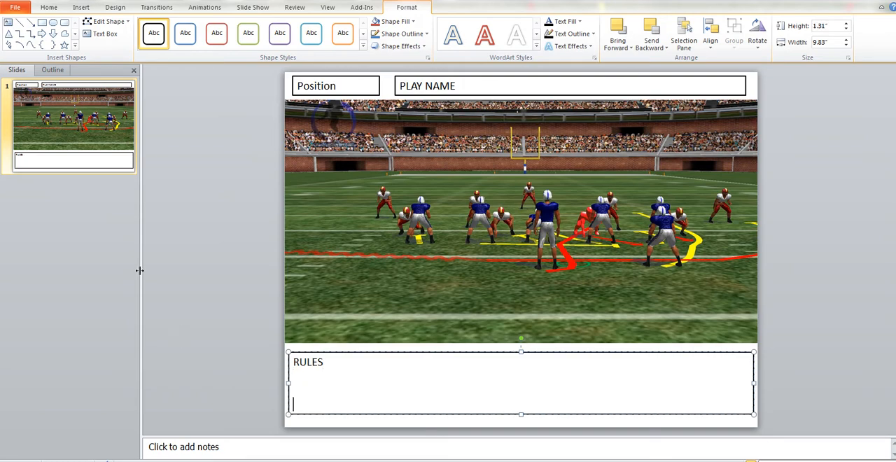
click(206, 219)
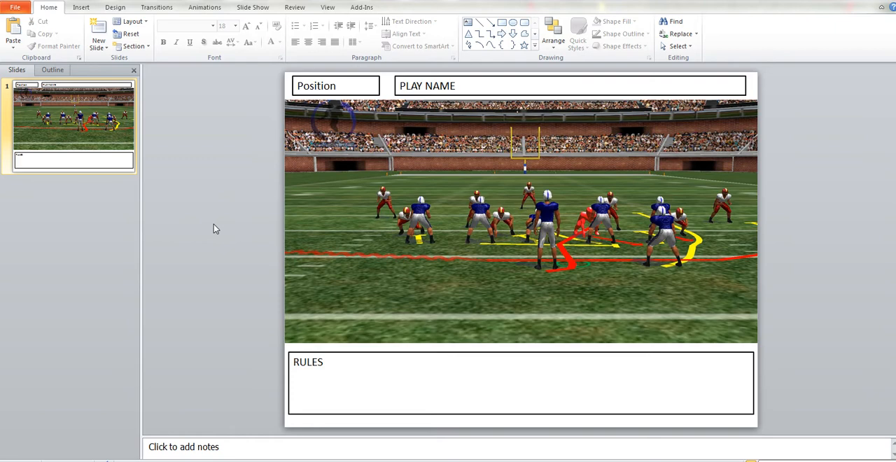
Duplicate slide 1 and change the copy's picture to image B from the 3D Playbook folder
right_click(77, 128)
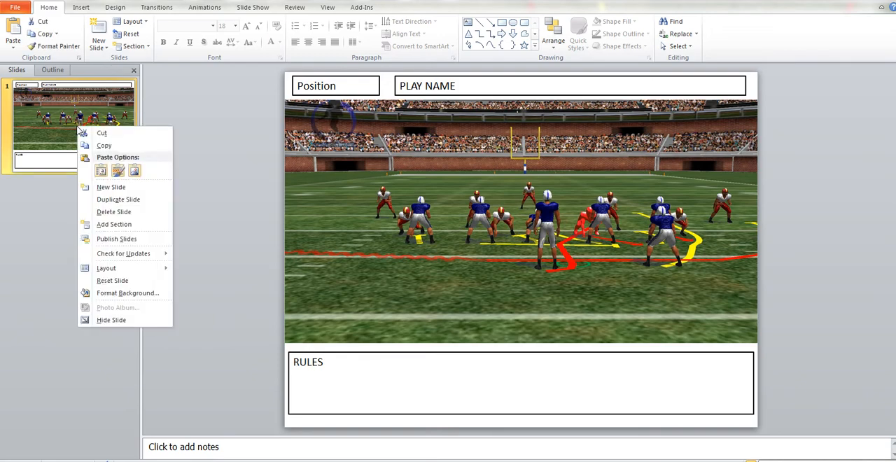
click(99, 202)
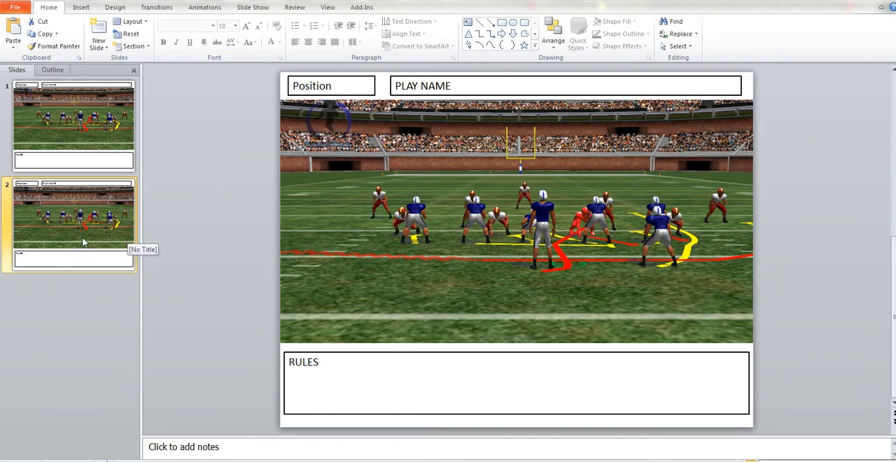
right_click(354, 230)
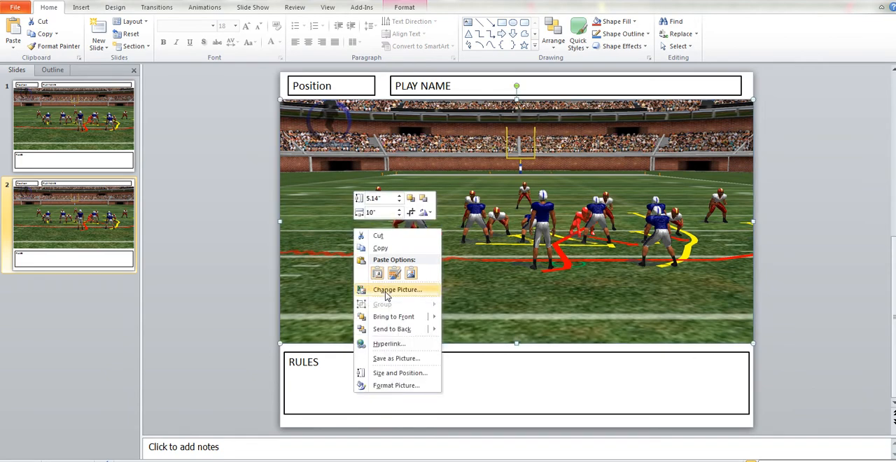
click(388, 289)
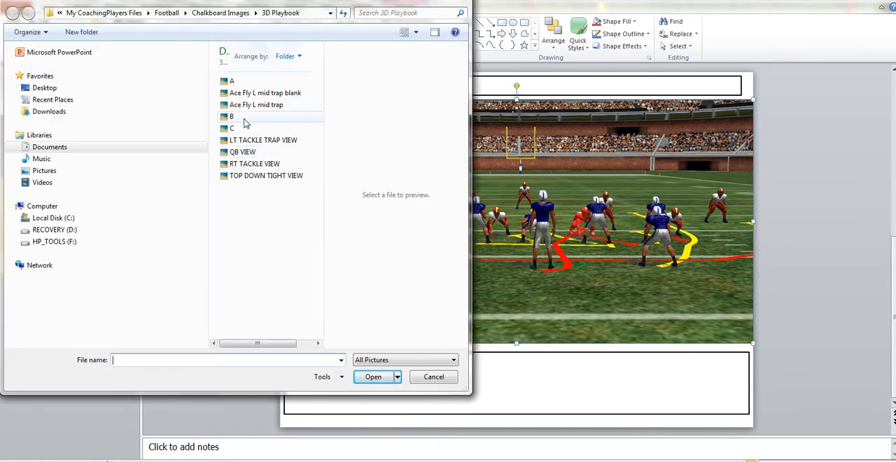
double_click(243, 119)
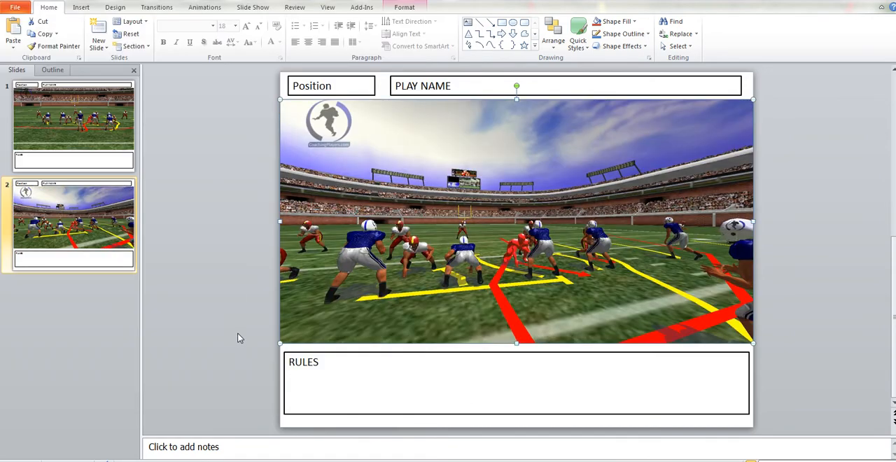
Duplicate slide 2 and change the new slide's picture to image C from the 3D Playbook folder
right_click(79, 227)
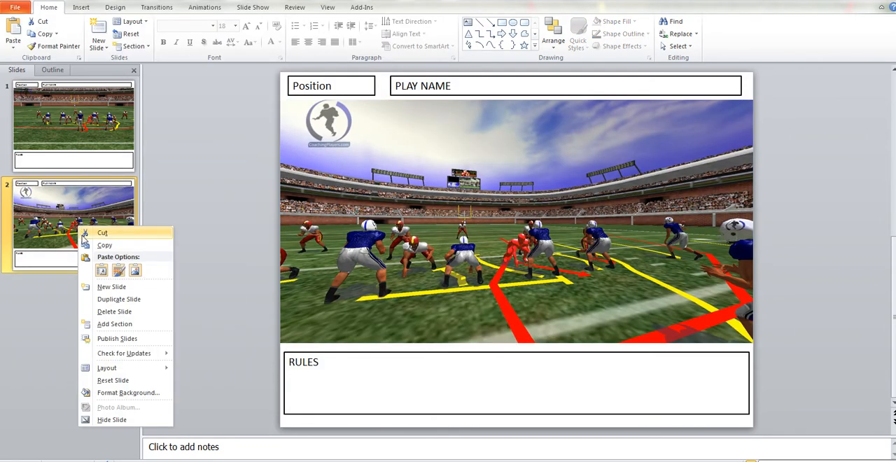
click(119, 299)
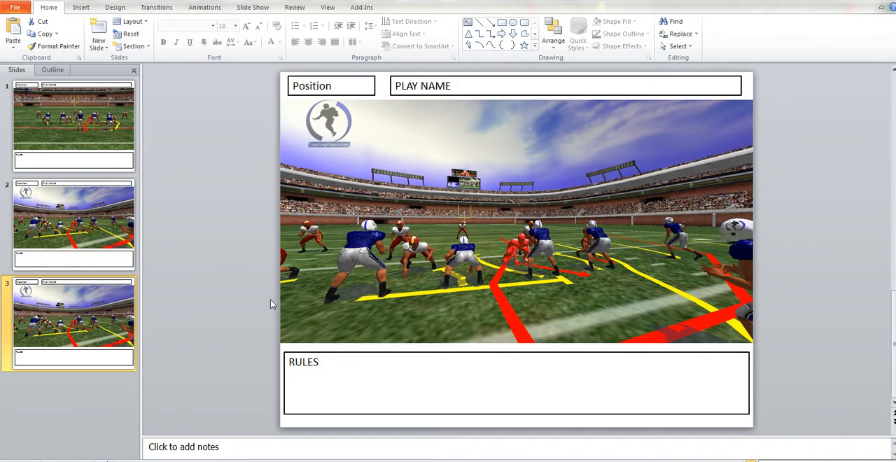
click(365, 261)
right_click(365, 260)
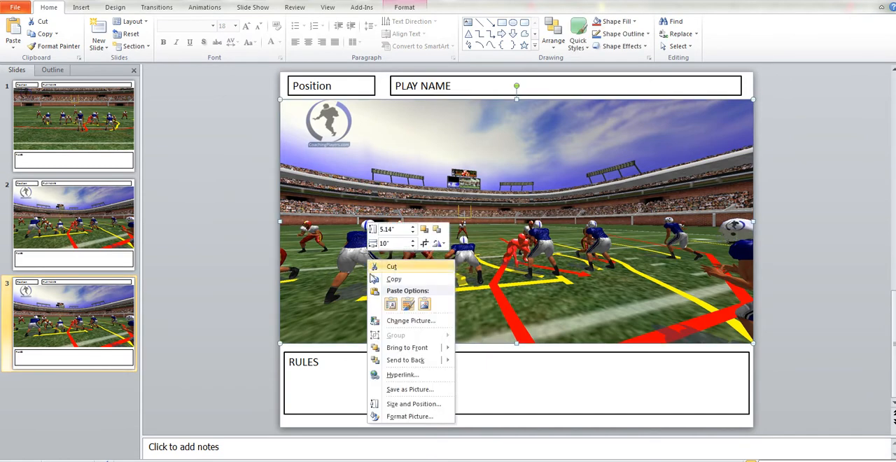
click(396, 324)
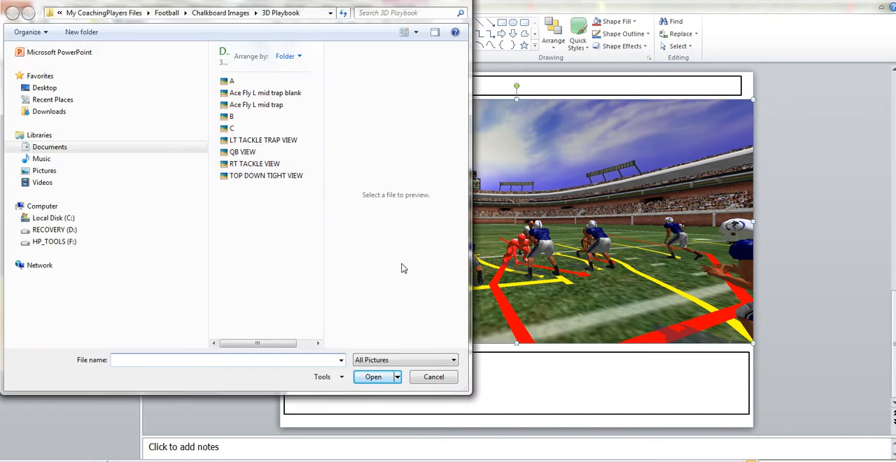
double_click(235, 128)
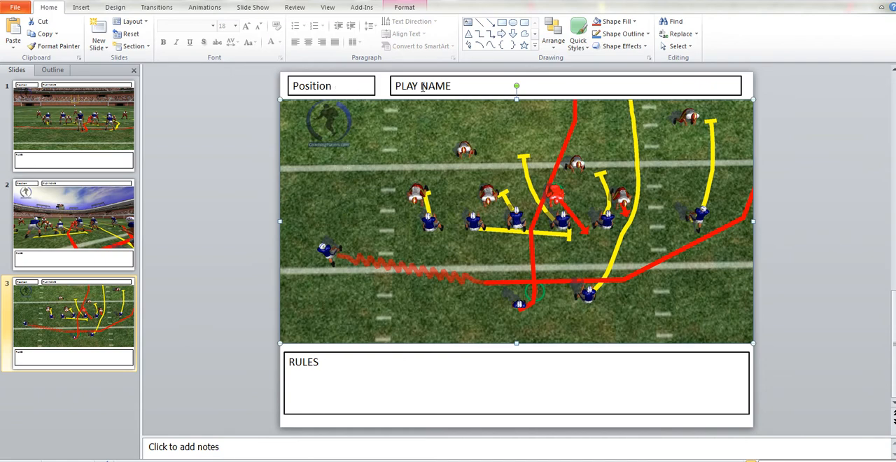
Replace the Position text on slide 3 with QB
click(334, 85)
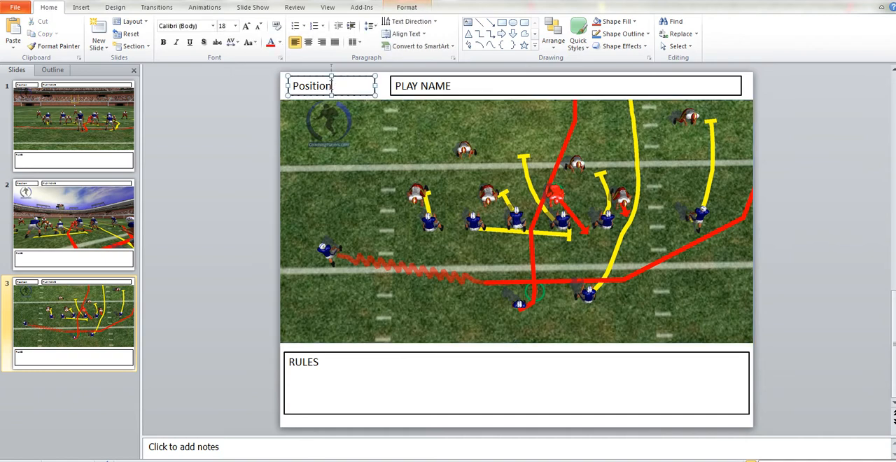
key(BackSpace)
key(BackSpace)
key(BackSpace)
key(BackSpace)
key(BackSpace)
key(BackSpace)
key(BackSpace)
text(QB)
Replace the PLAY NAME text on slide 3 with AAA
click(451, 86)
key(BackSpace)
key(BackSpace)
key(BackSpace)
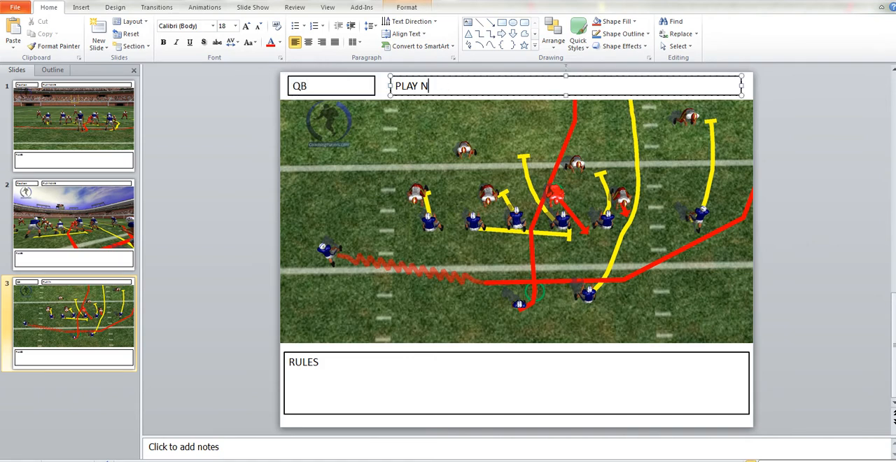
key(BackSpace)
key(BackSpace)
key(BackSpace)
key(BackSpace)
key(BackSpace)
text(AAA)
Duplicate slide 1 and move the copy to the end of the presentation as slide 4
right_click(53, 133)
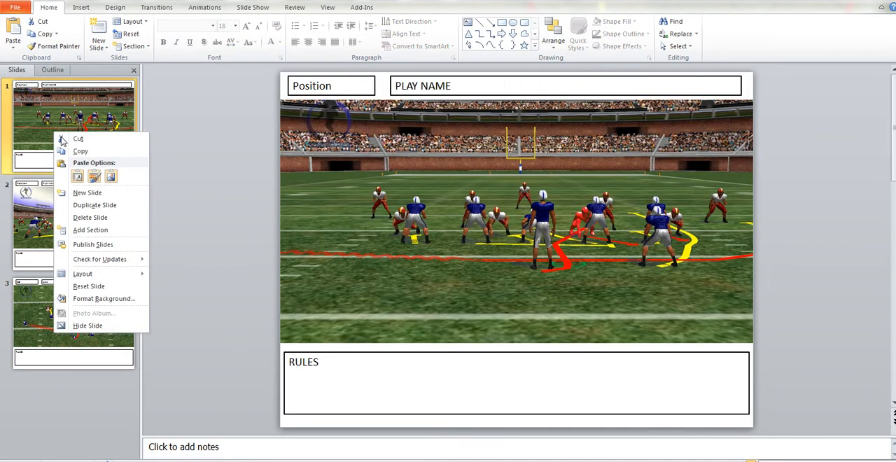
click(91, 204)
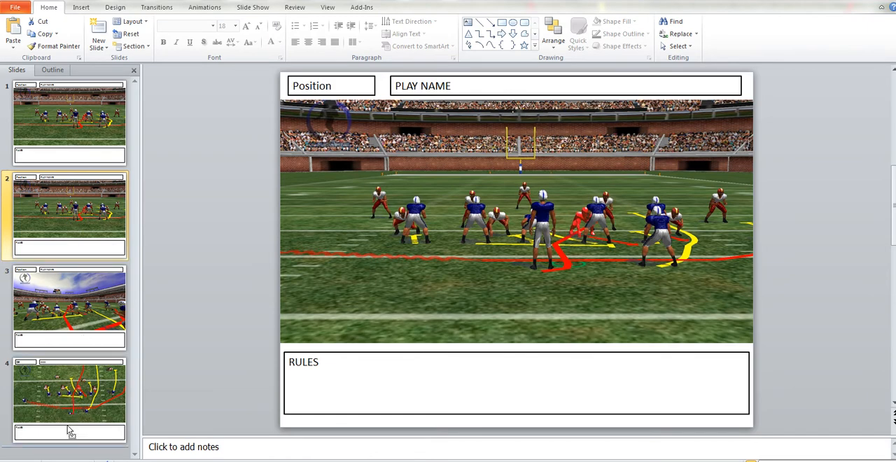
drag(62, 450, 61, 446)
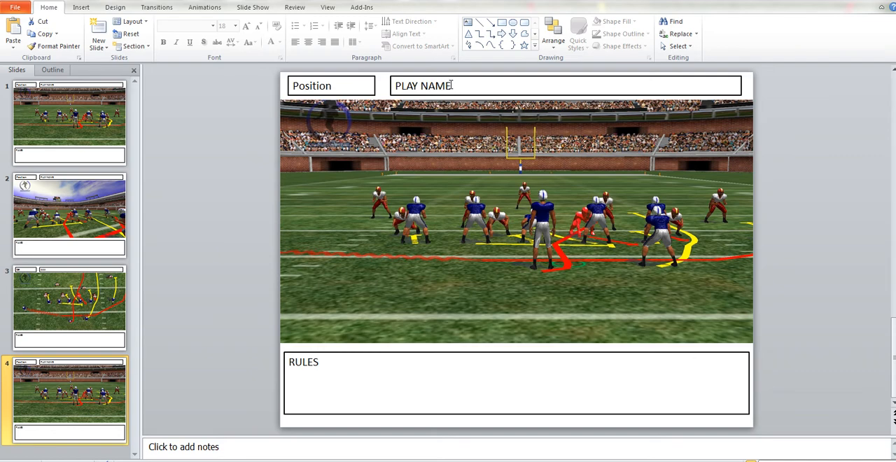
Replace the PLAY NAME text on slide 4 with TEST
drag(450, 86, 401, 85)
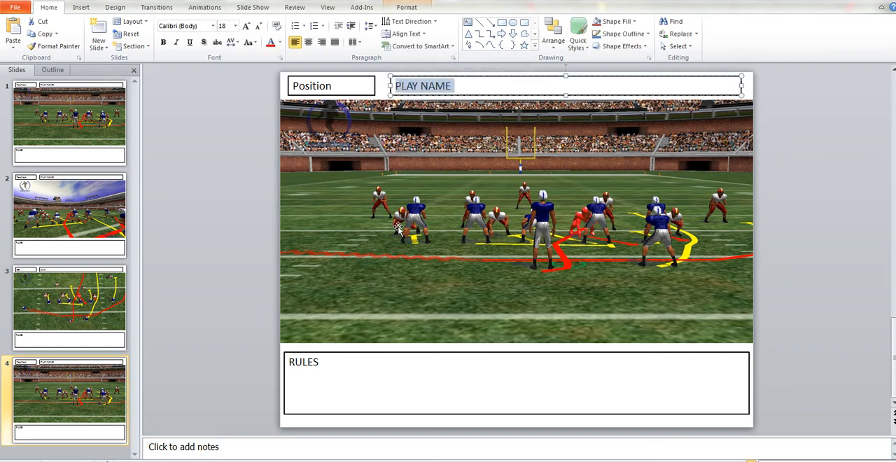
text(T)
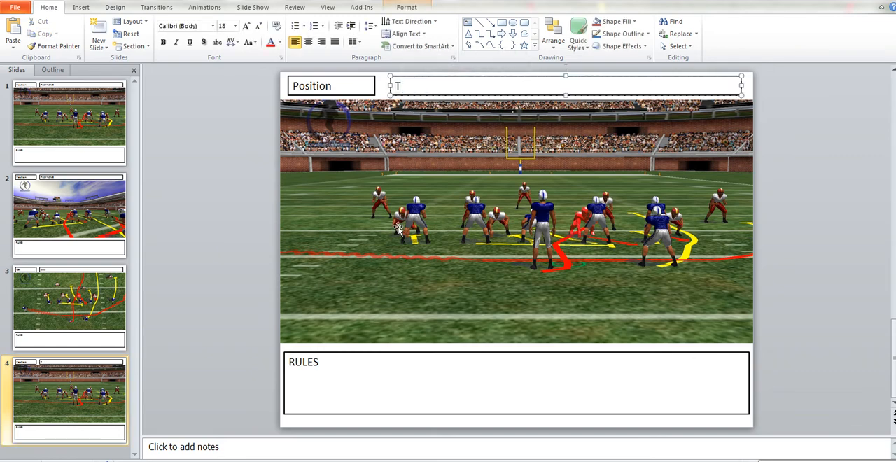
text(EST)
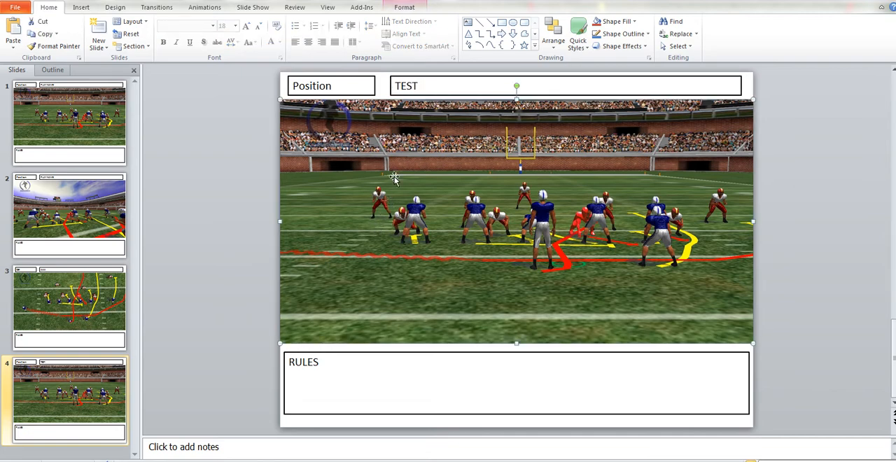
Replace the Position text on slide 4 with QB
click(333, 87)
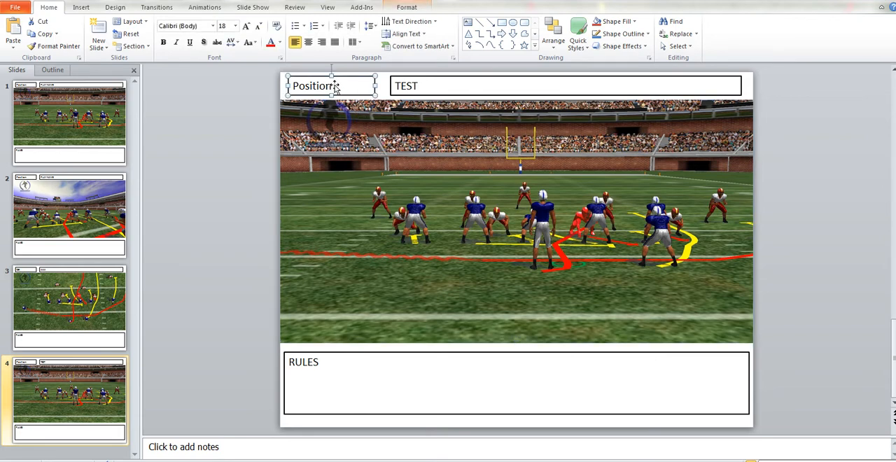
click(333, 86)
double_click(329, 86)
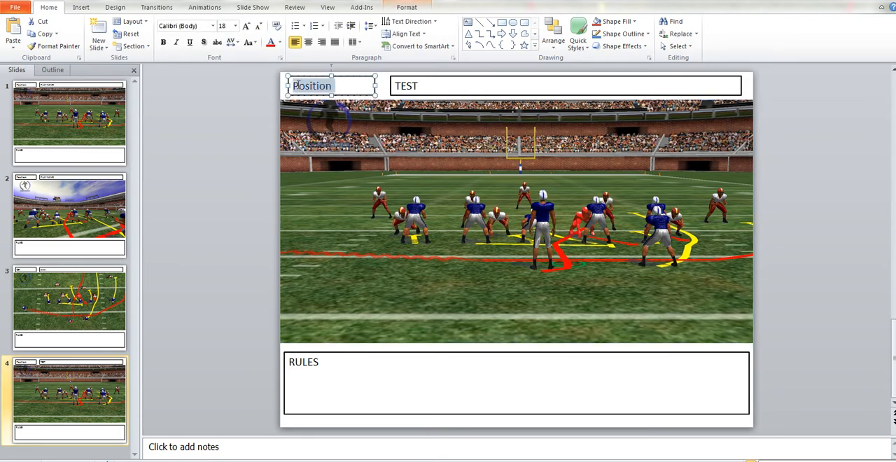
text(QB)
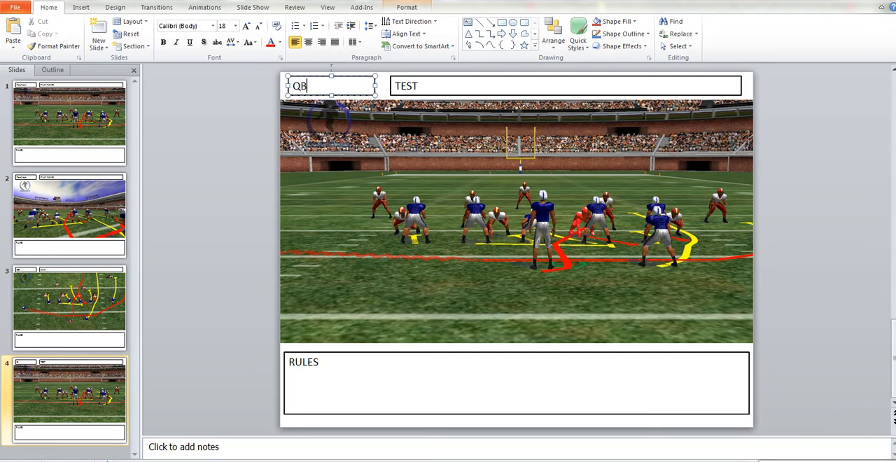
Cut the RULES text box from slide 4
click(320, 365)
right_click(320, 366)
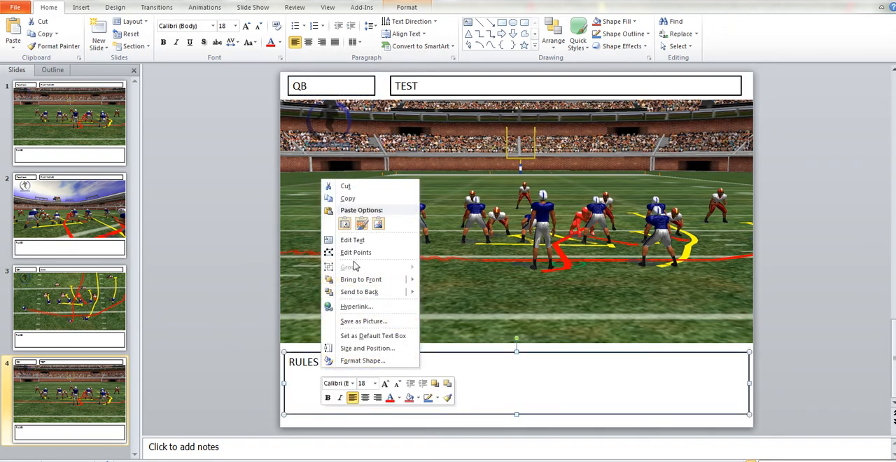
right_click(296, 389)
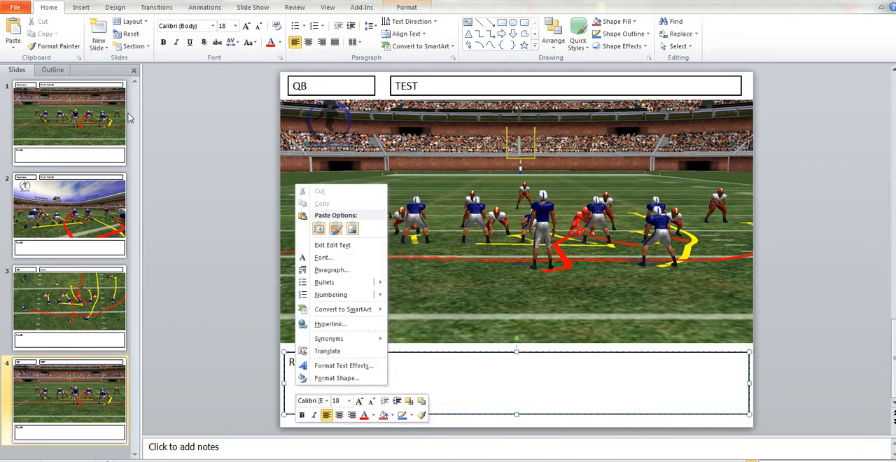
right_click(446, 384)
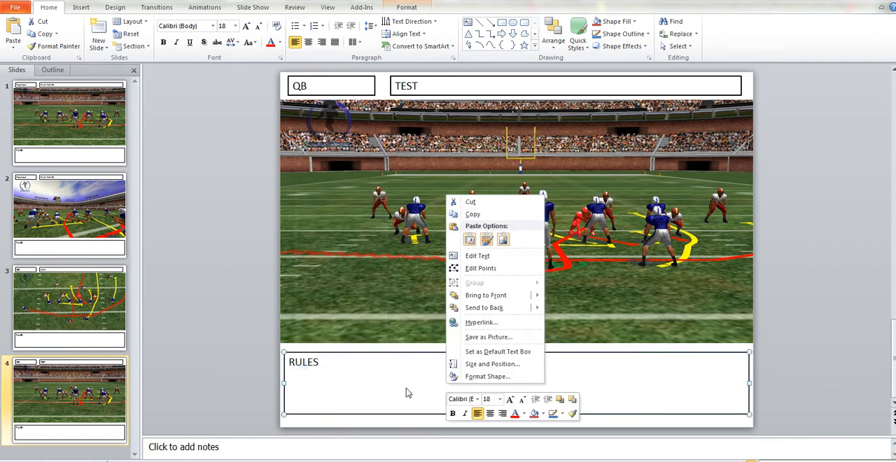
click(471, 202)
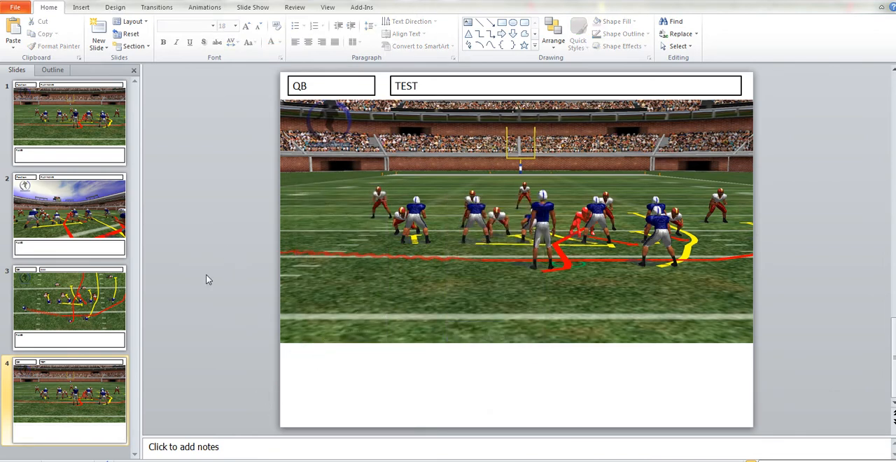
Add an empty text box about 9.67" wide and 0.42" high just below slide 4's picture and give it the red outline style
click(80, 7)
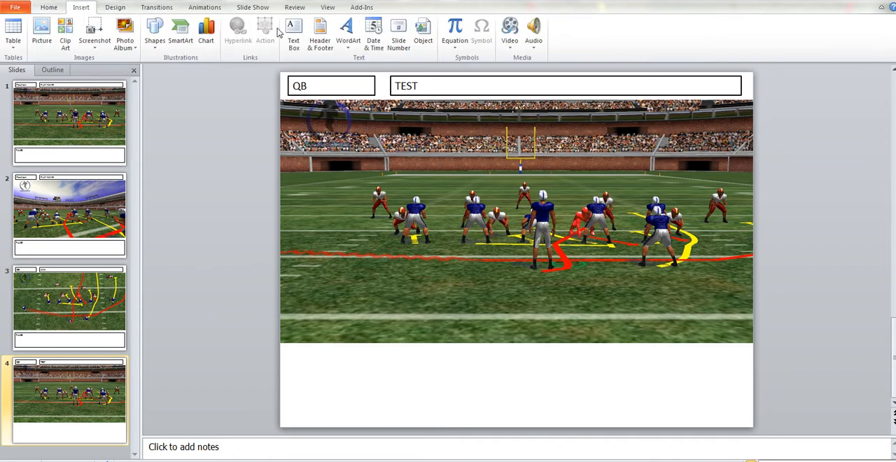
click(303, 42)
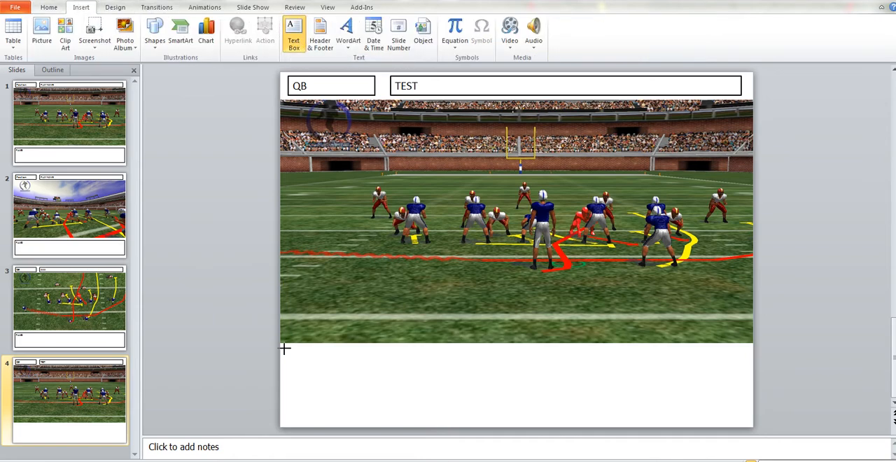
drag(284, 348, 741, 368)
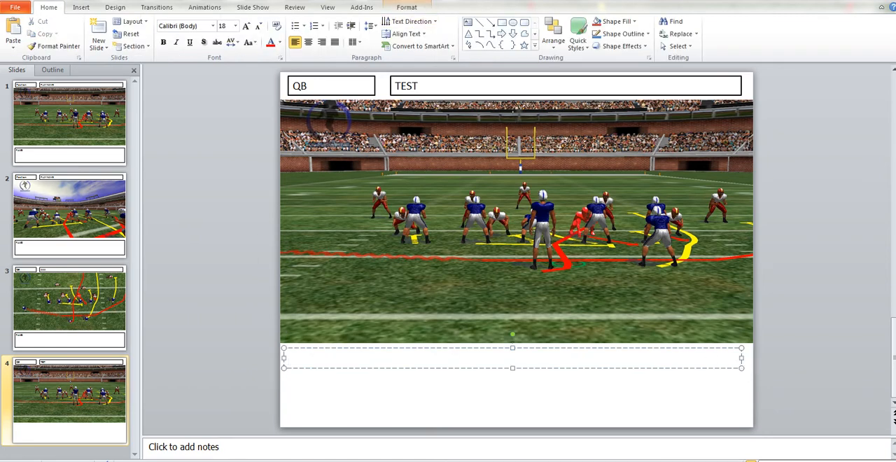
click(407, 7)
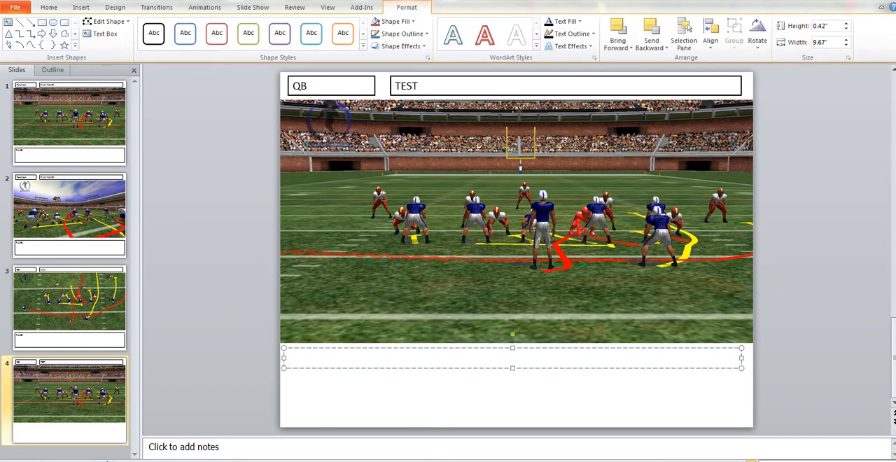
click(218, 35)
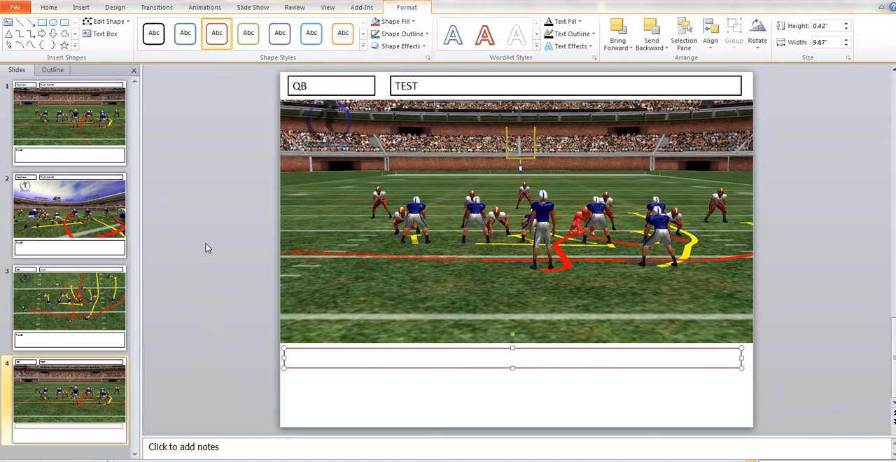
Add a second text box about 9.67" wide beneath the red-outlined one and give it the black outline style
click(80, 7)
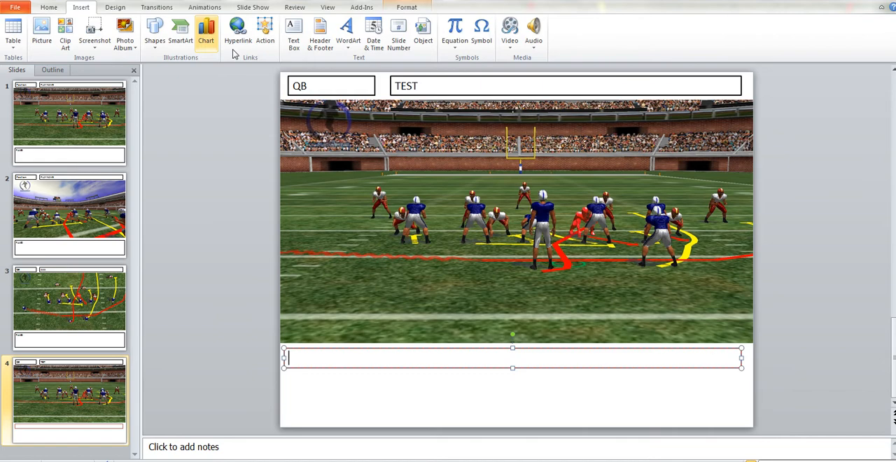
click(294, 35)
drag(284, 376, 745, 425)
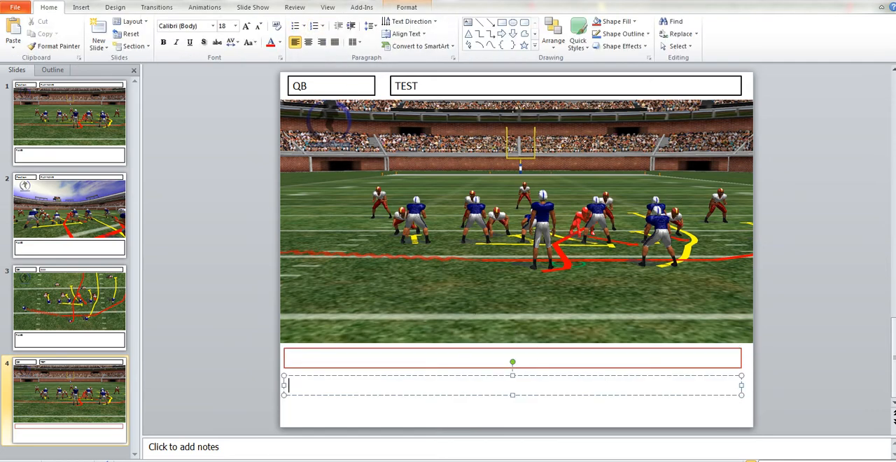
click(406, 7)
click(156, 38)
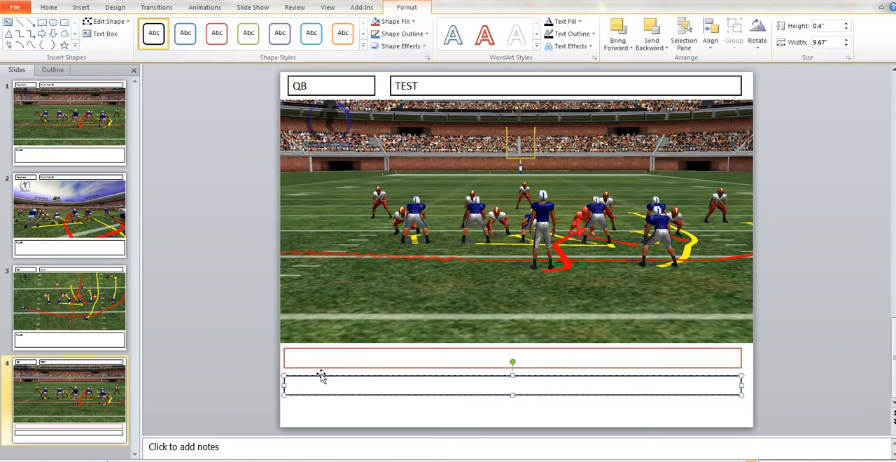
Enter TEST QUESTION in the red-outlined box and TEST ANSWERS in the black-outlined box below it
click(303, 357)
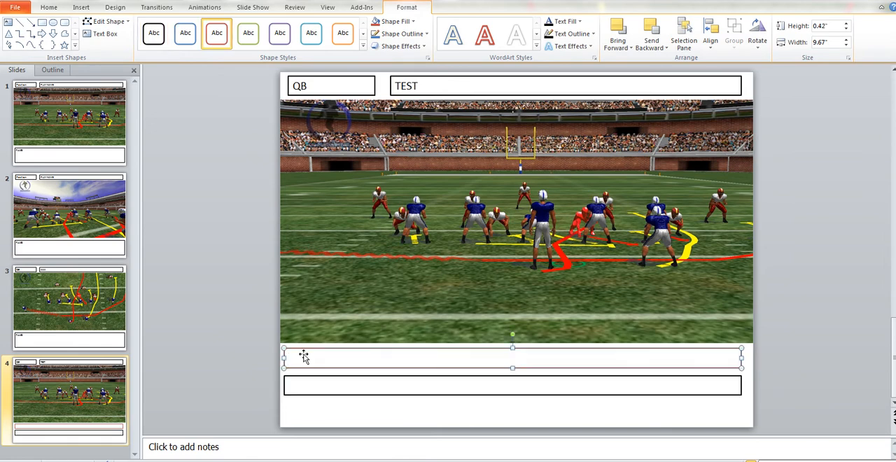
text(TEST QUESTION)
click(291, 384)
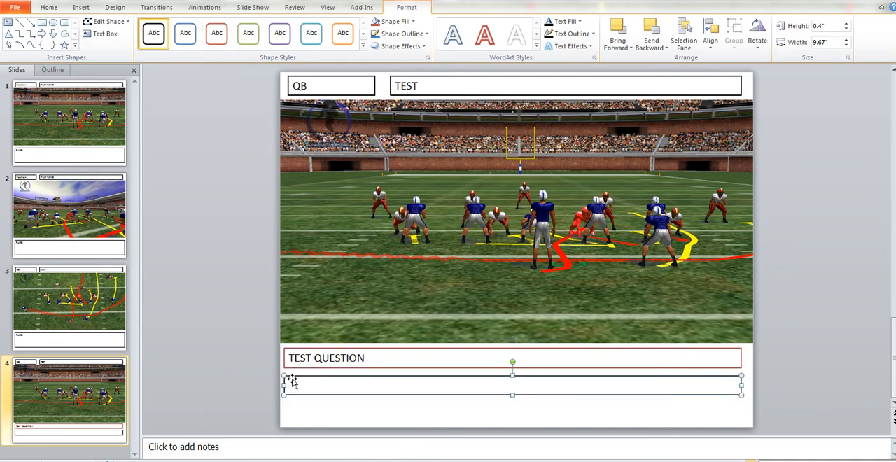
text(TEST ANS)
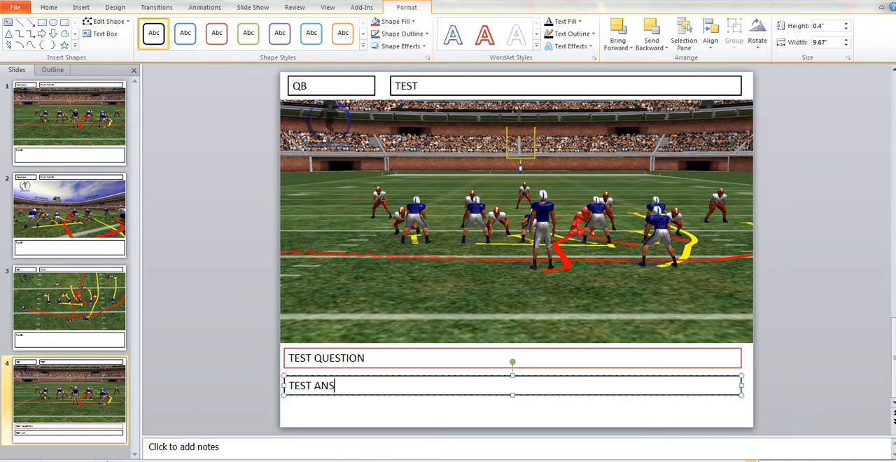
text(WERS)
click(214, 299)
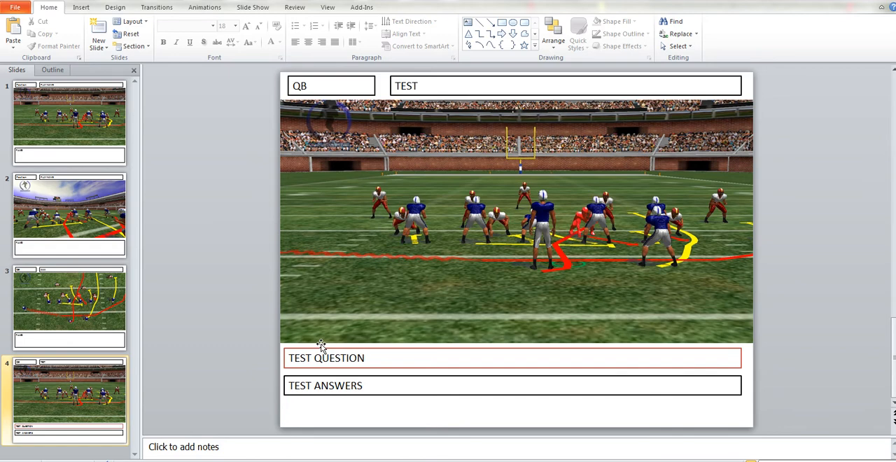
Duplicate slide 4 with its question and answer boxes as slide 5
right_click(65, 400)
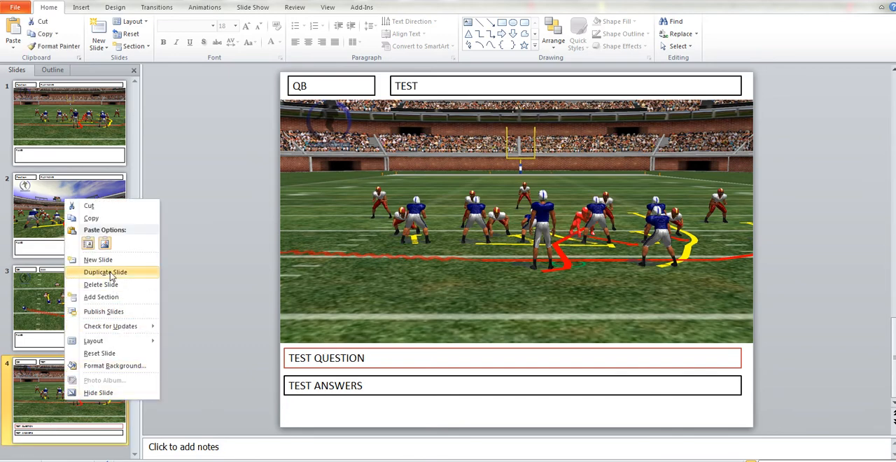
right_click(42, 403)
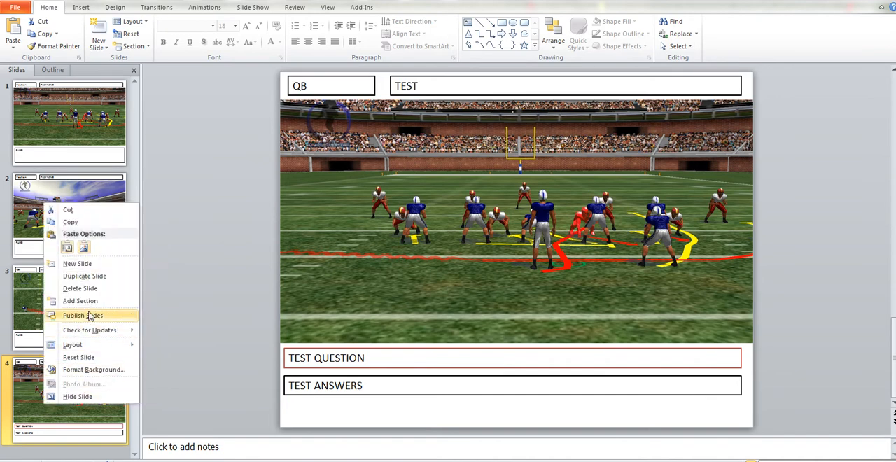
click(72, 277)
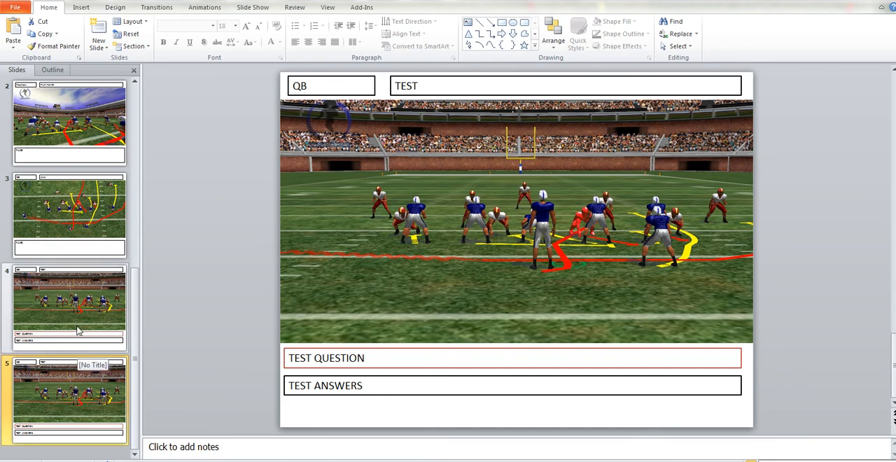
Change the play picture on slide 5 to the image file Ace Fly L mid trap blank from the 3D Playbook folder
click(415, 264)
right_click(414, 263)
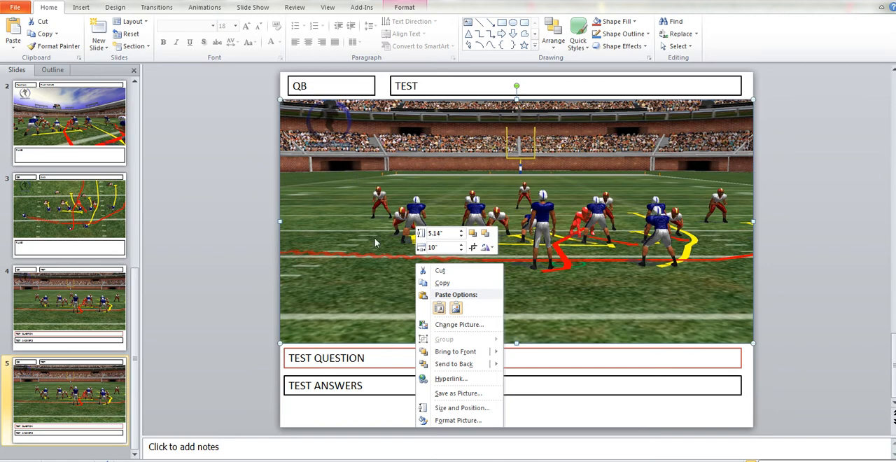
click(452, 324)
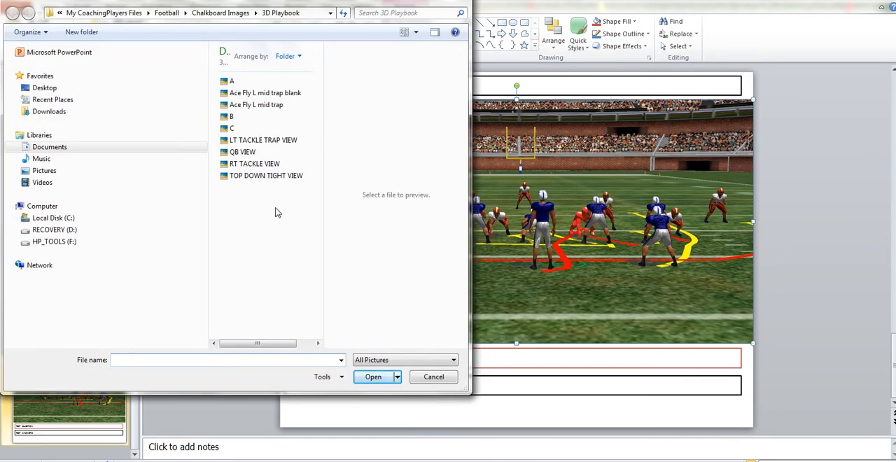
click(270, 97)
double_click(272, 97)
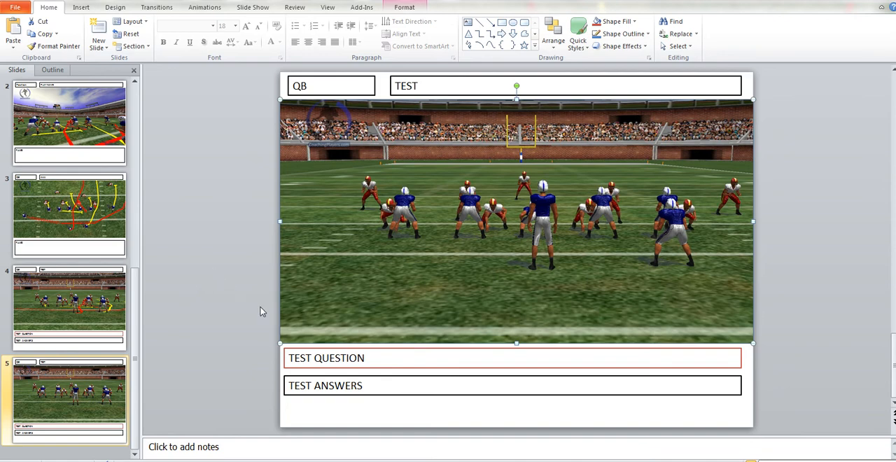
Replace the TEST QUESTION text on slide 5 with WHAT IS YOUR READ
click(363, 358)
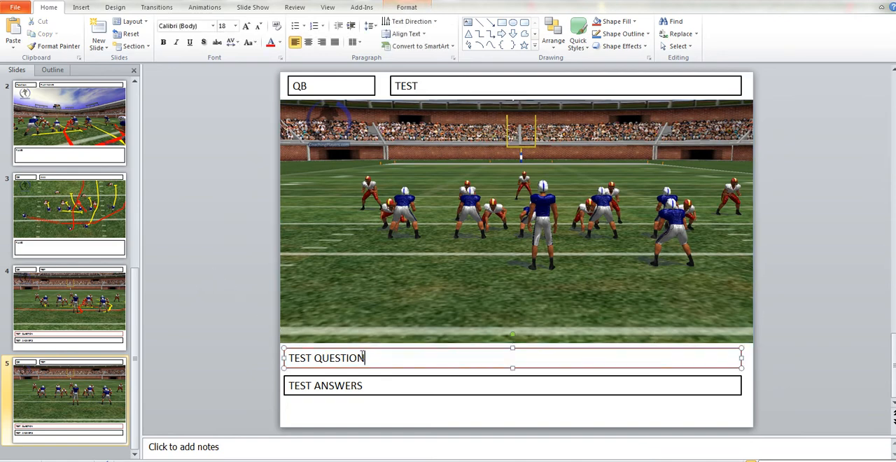
drag(363, 358, 292, 359)
text(WHAT)
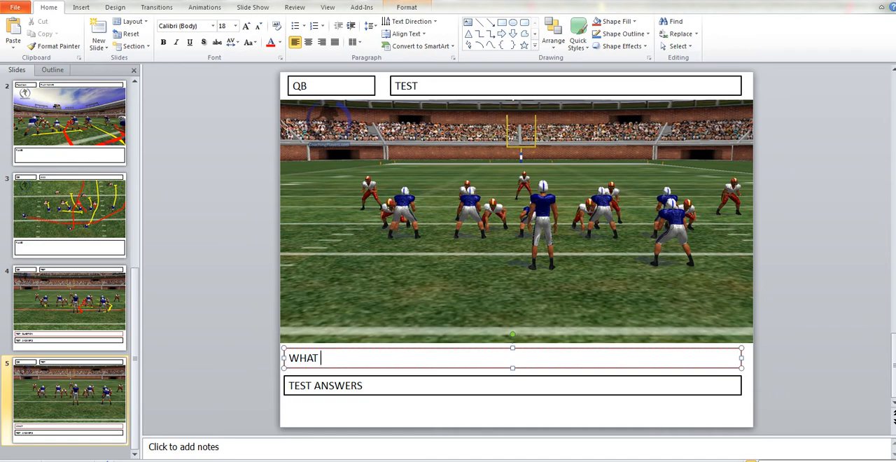
text(Y)
key(BackSpace)
text(IS YOUR READ)
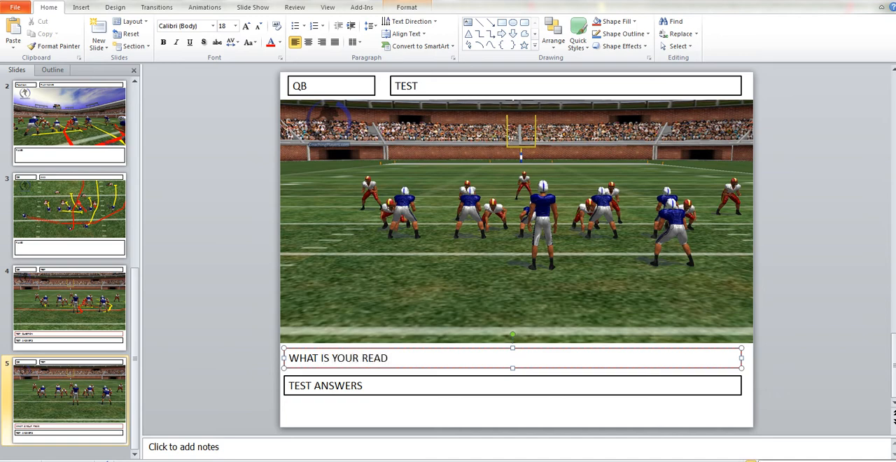
Replace the TEST ANSWERS text on slide 5 with two tab-separated options, 1) PS T and 2) PSE
click(362, 384)
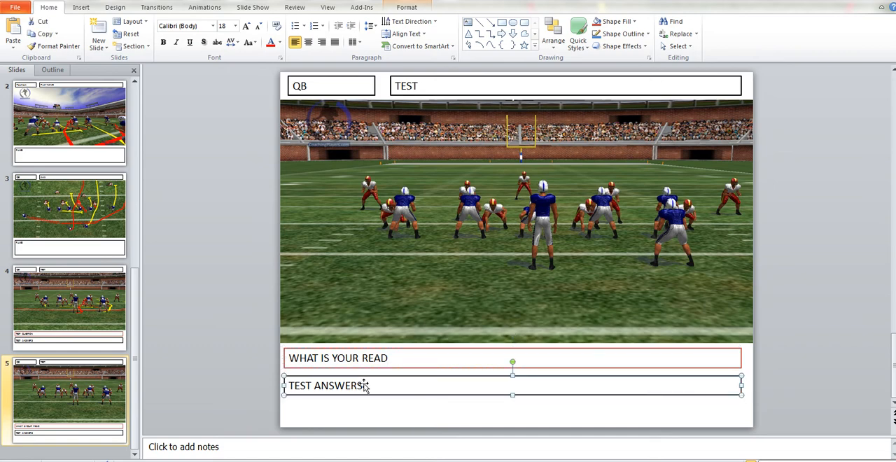
drag(362, 385, 291, 385)
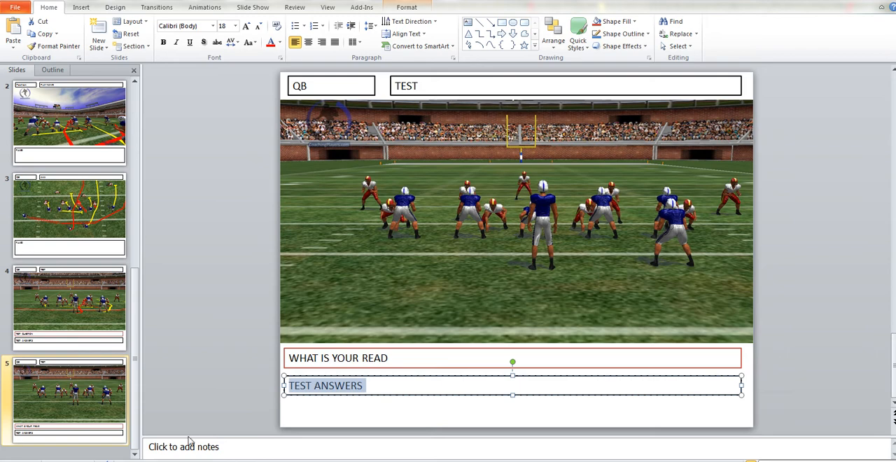
key(BackSpace)
text(1)
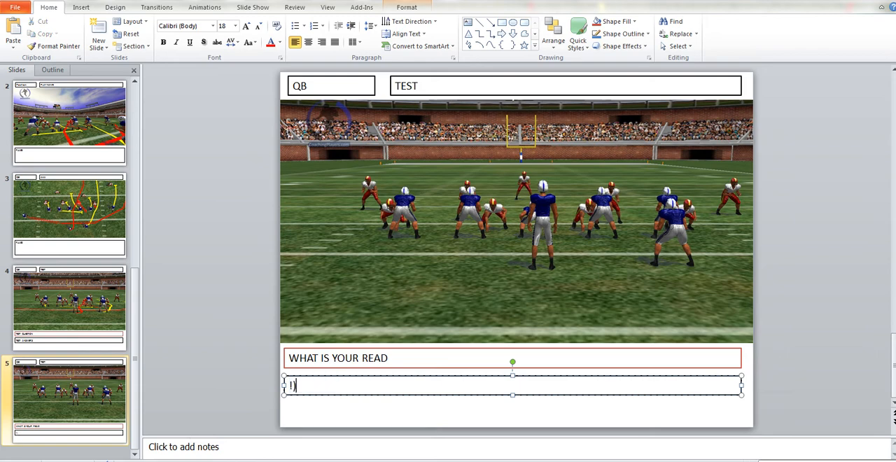
text() PS T)
key(Tab)
text(2) PSE)
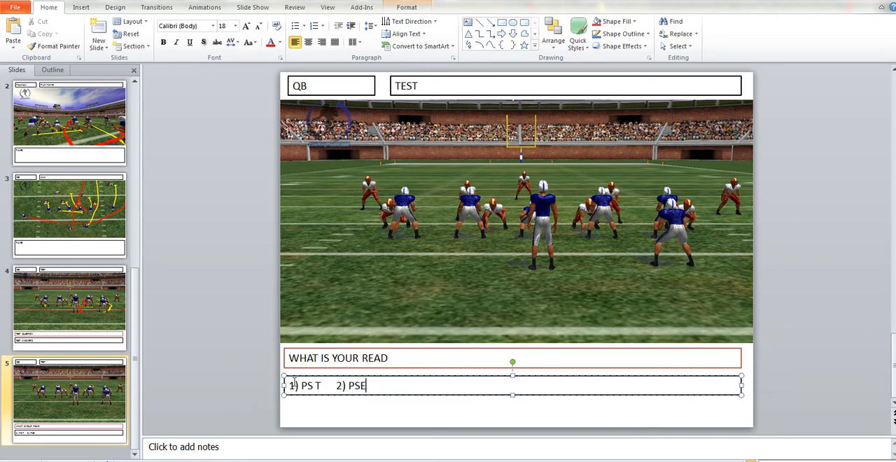
Center the answer options on slide 5 and move the second option onto its own line
drag(290, 384, 363, 392)
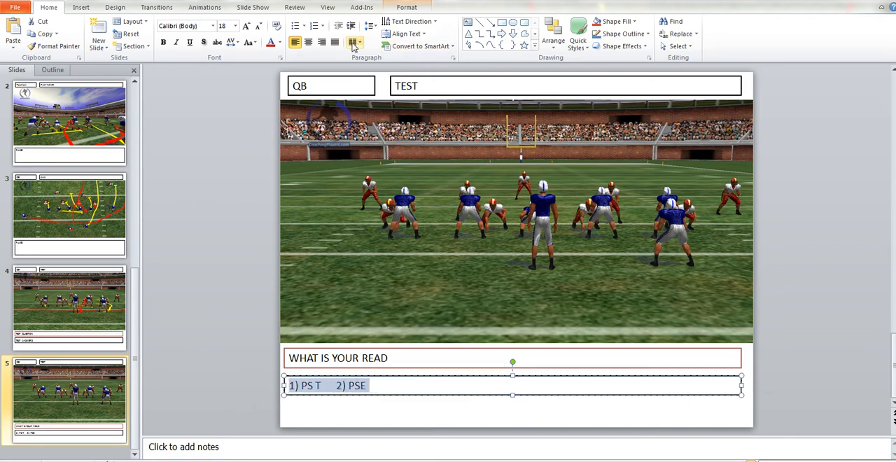
click(308, 43)
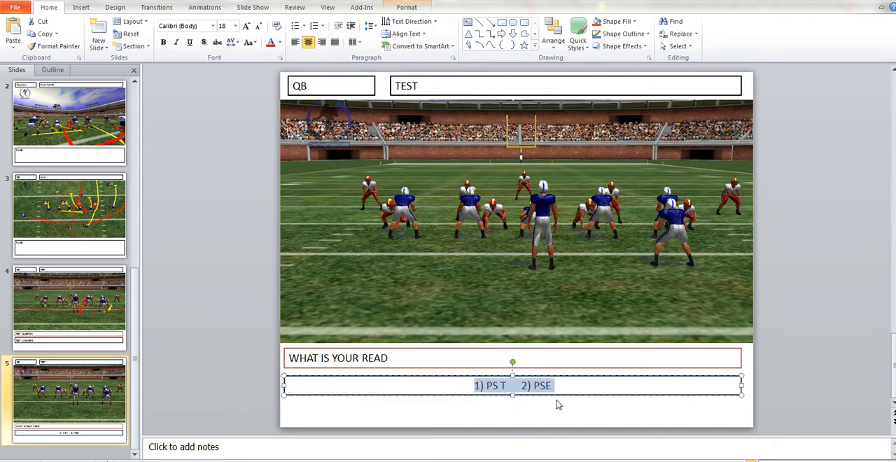
click(519, 385)
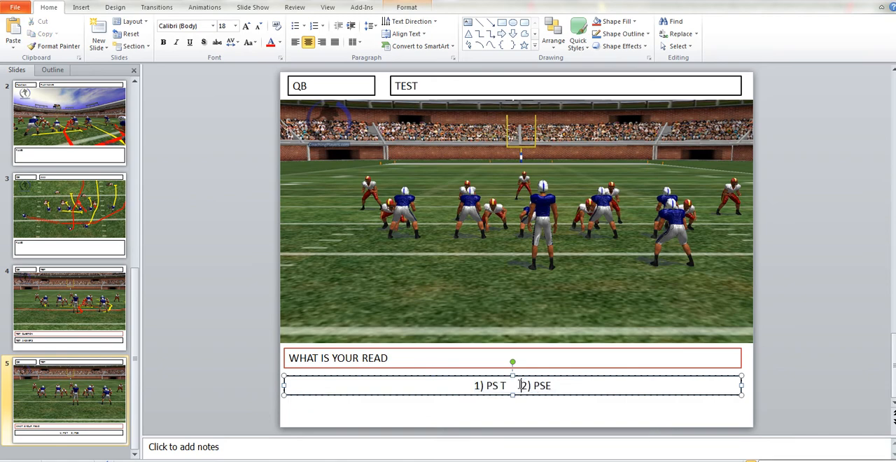
key(Return)
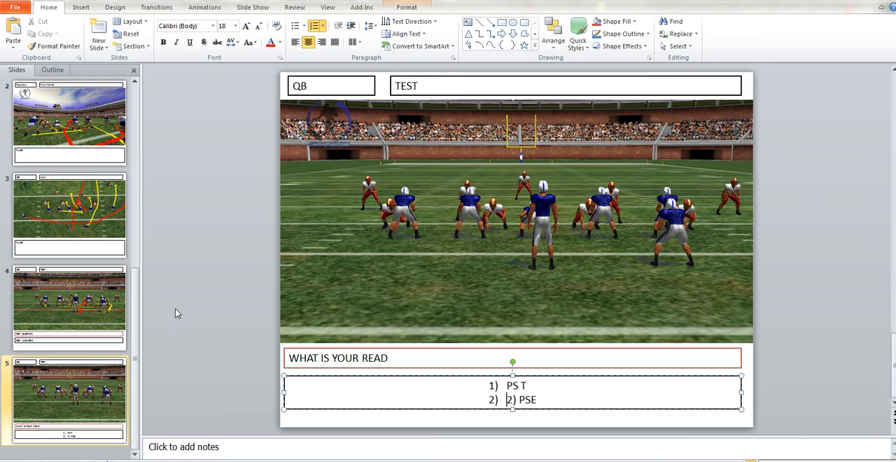
Examine the file types available for saving the presentation under a new name, then cancel without saving
click(18, 7)
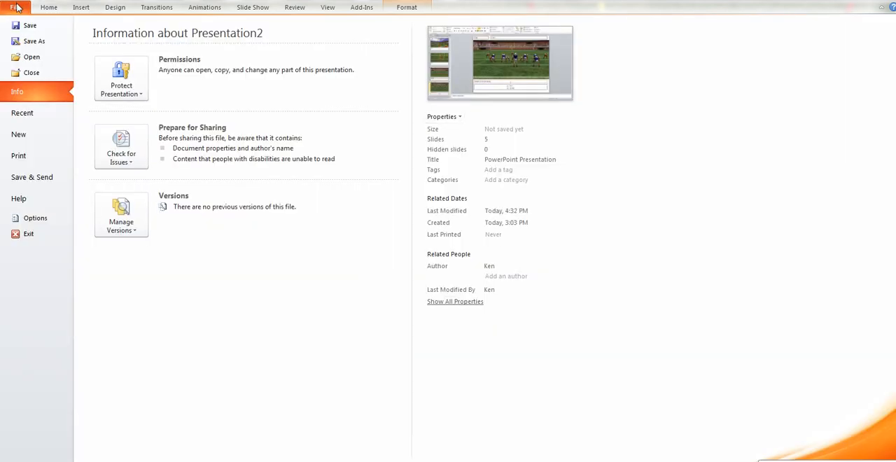
click(33, 41)
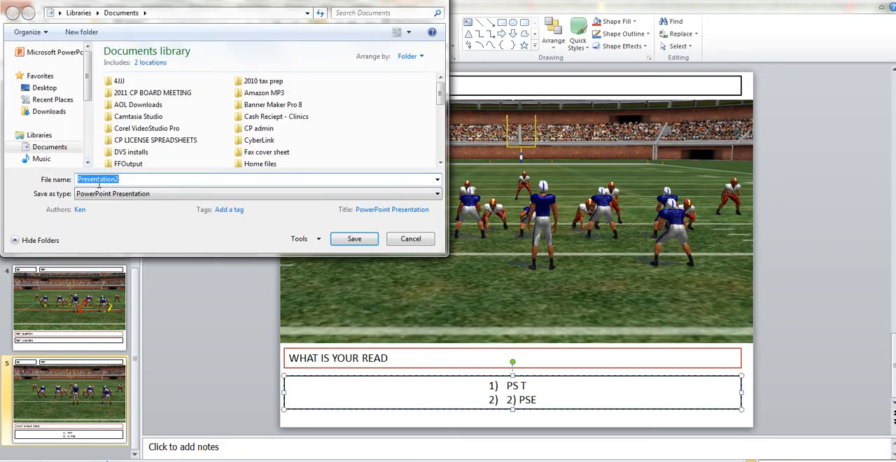
click(438, 194)
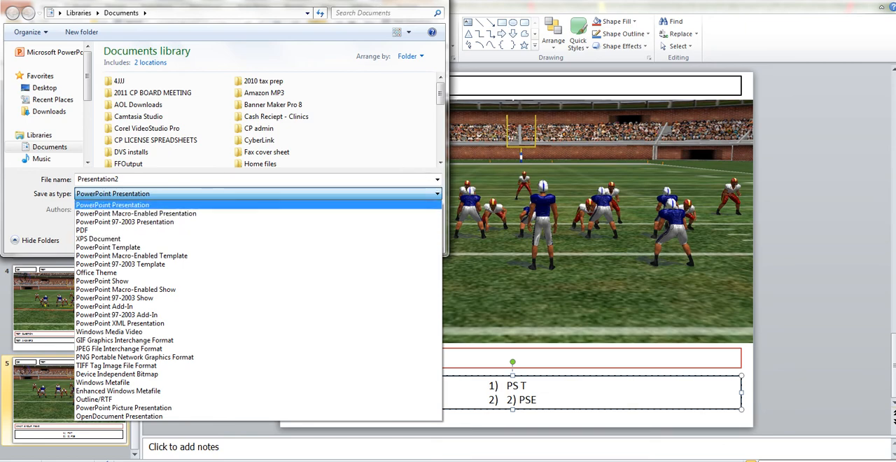
click(112, 205)
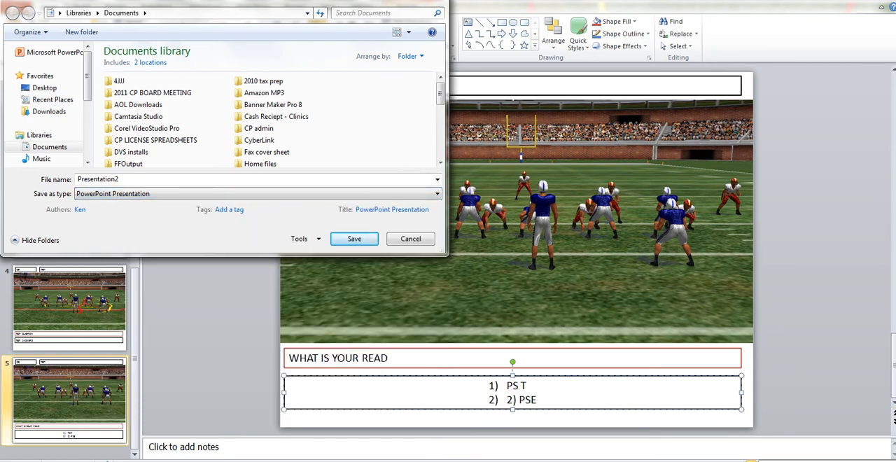
key(Escape)
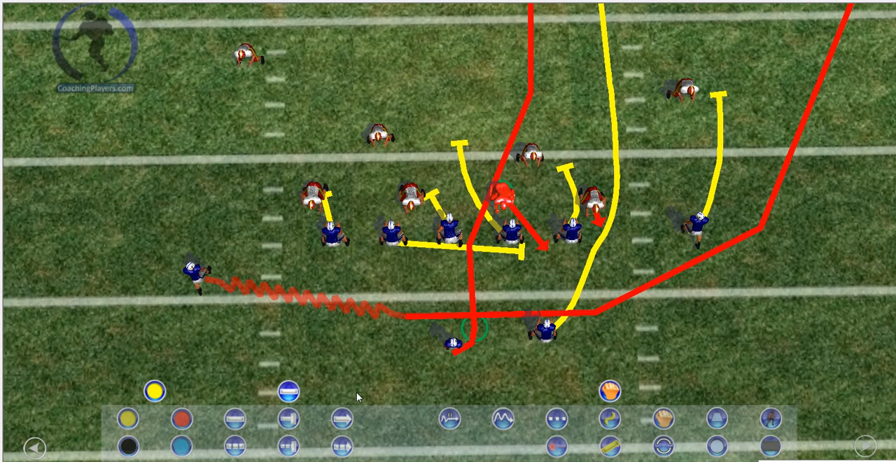
Switch to the CoachingPlayers chalkboard and zoom out the field view until the whole formation and its routes are in frame
mouse_move(65, 247)
click(35, 227)
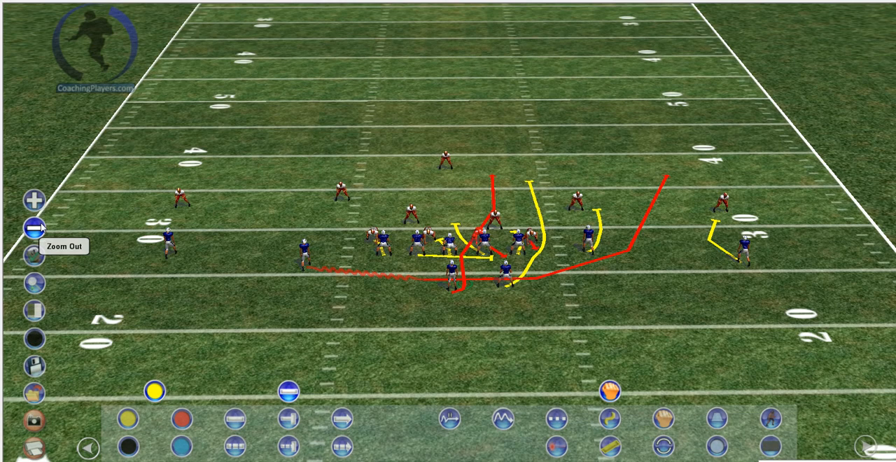
click(40, 227)
scroll(174, 287, down, 3)
scroll(178, 288, up, 5)
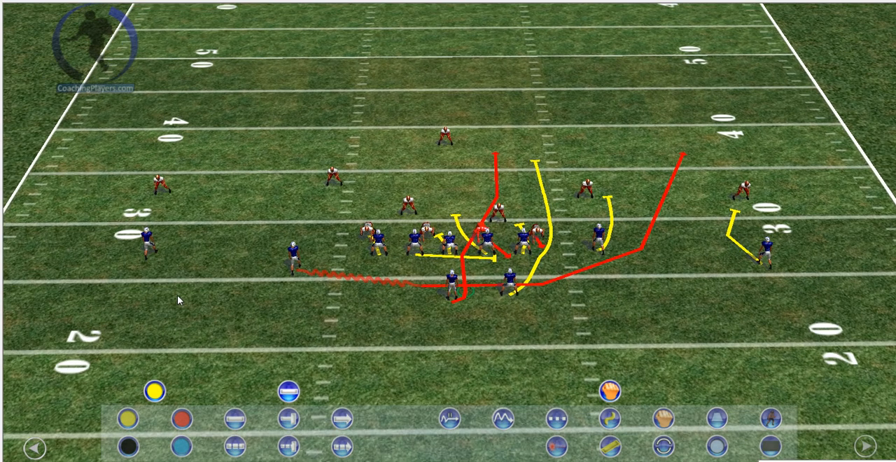